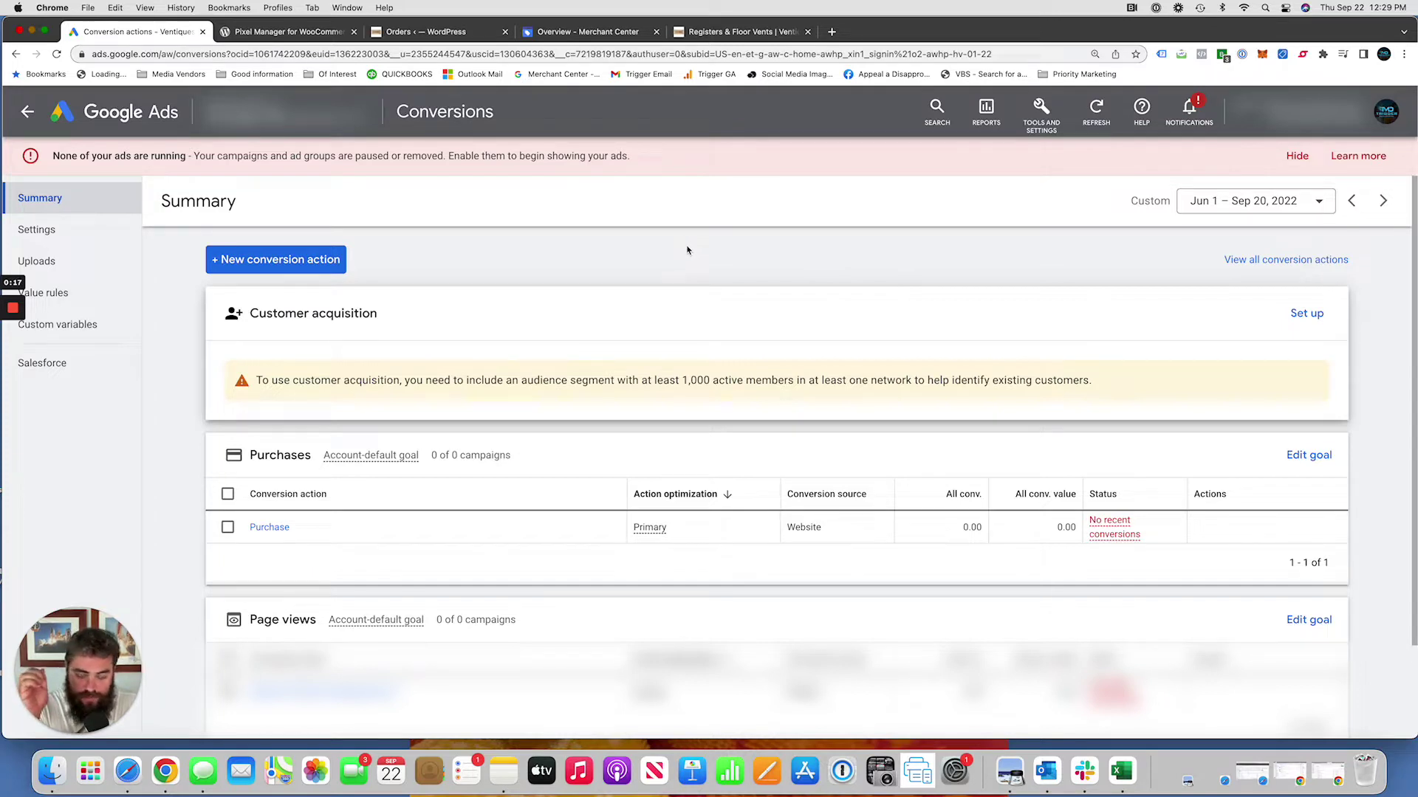
Start a new conversion action that measures conversions on a website
click(1039, 118)
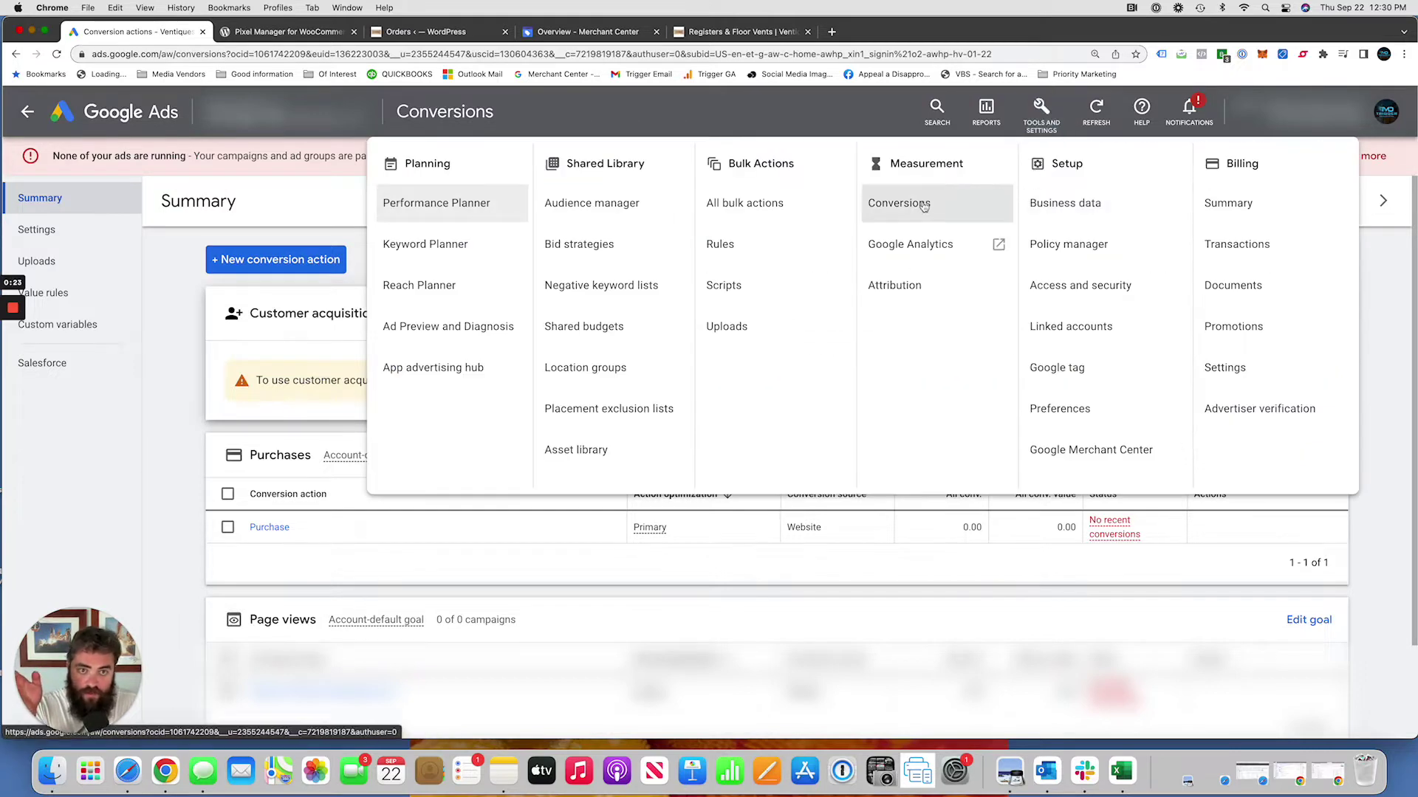
click(190, 257)
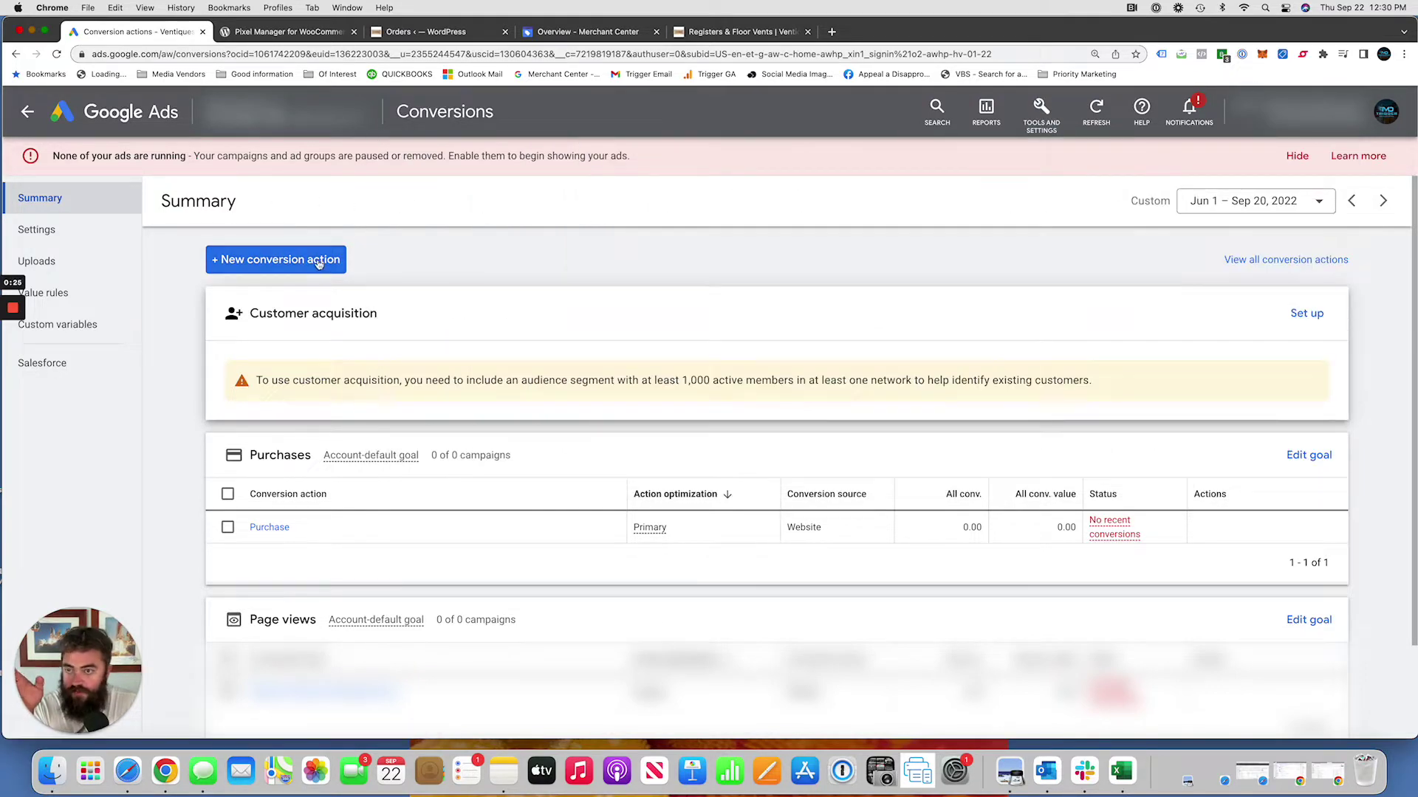
click(295, 261)
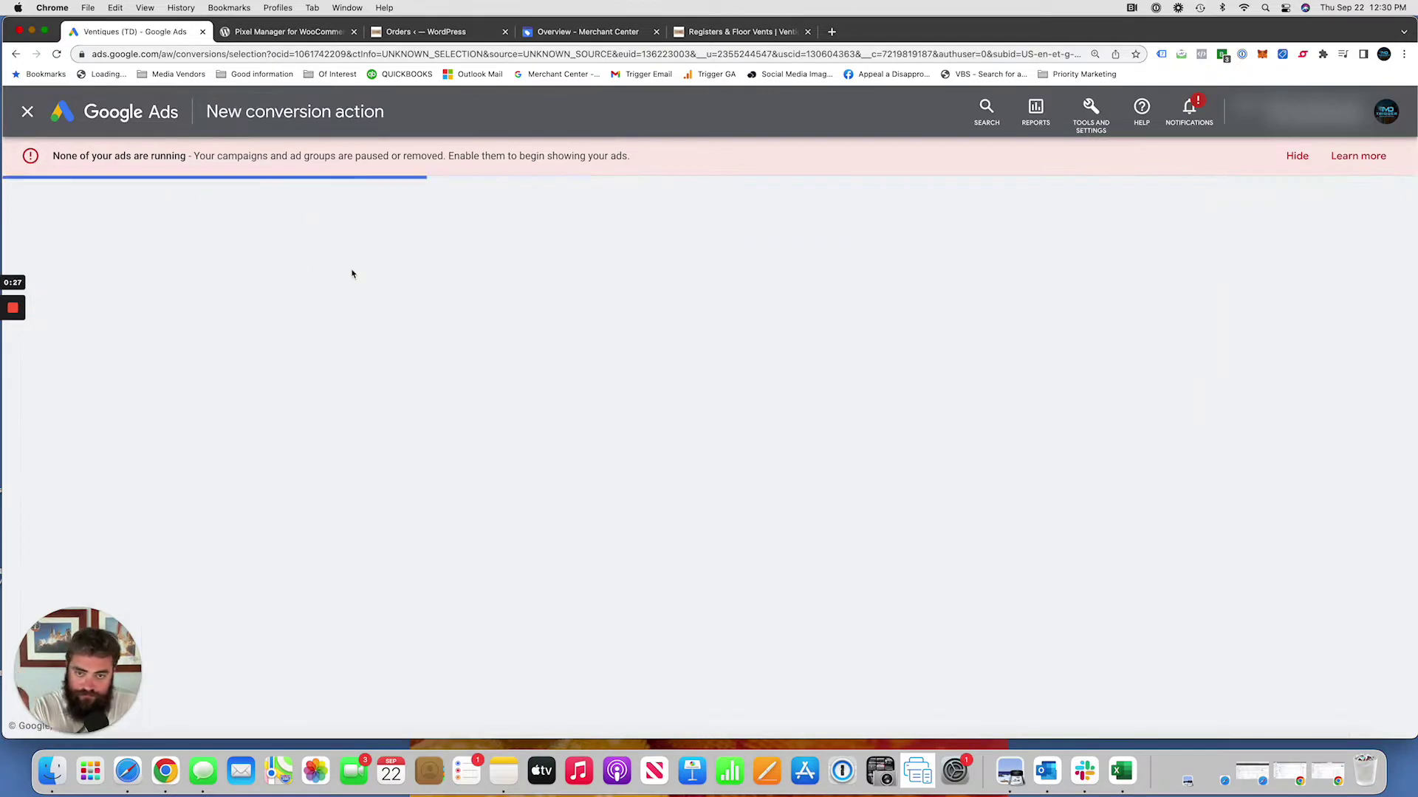
click(400, 348)
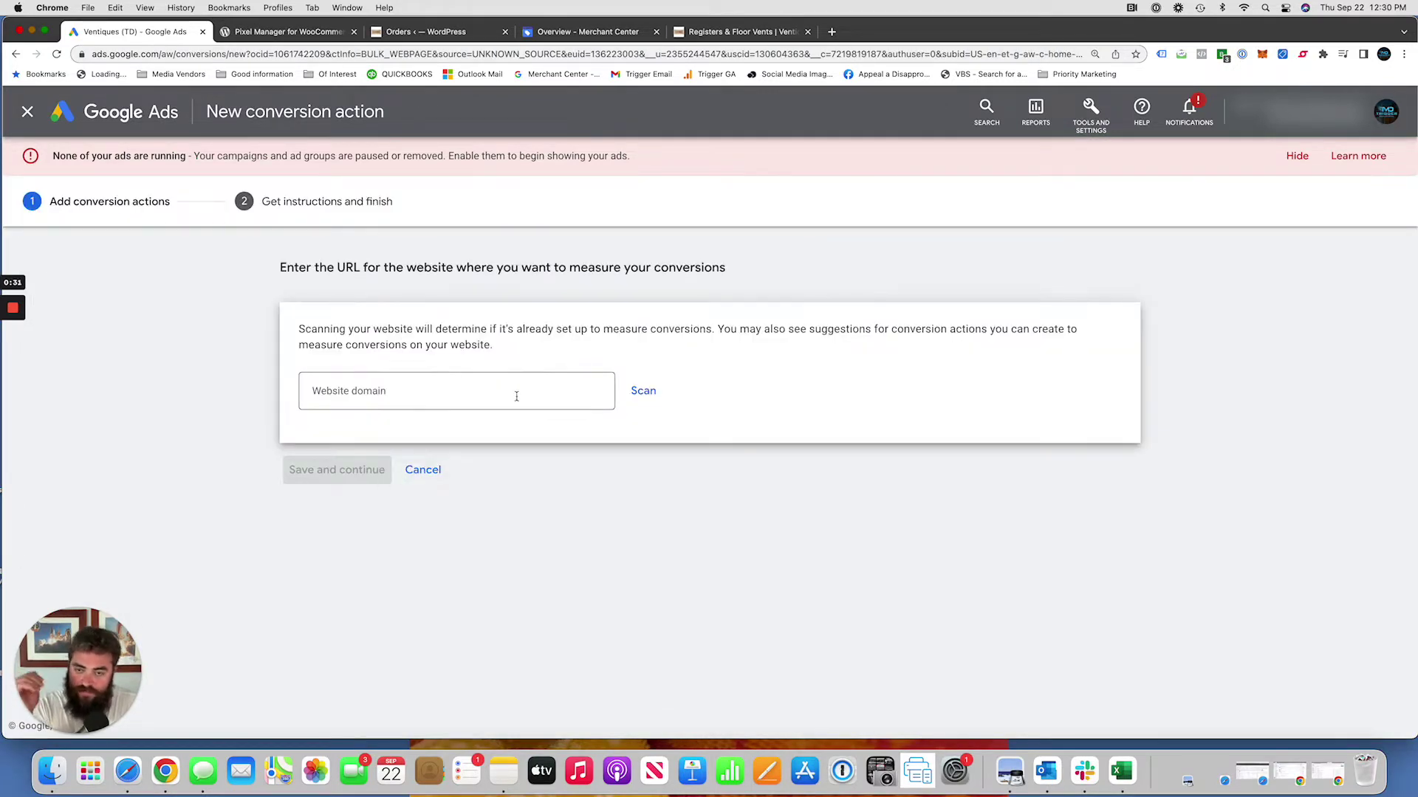
click(443, 32)
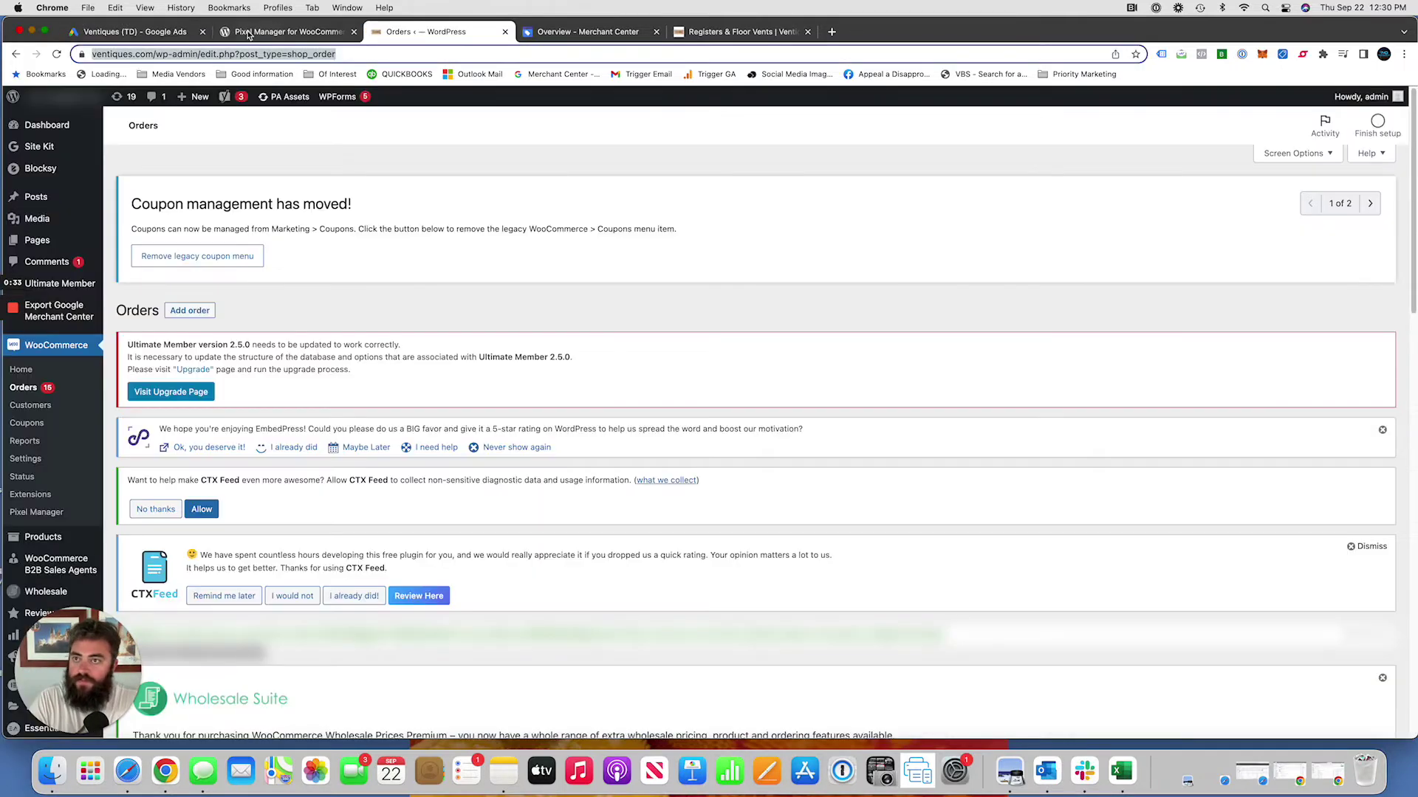
click(727, 31)
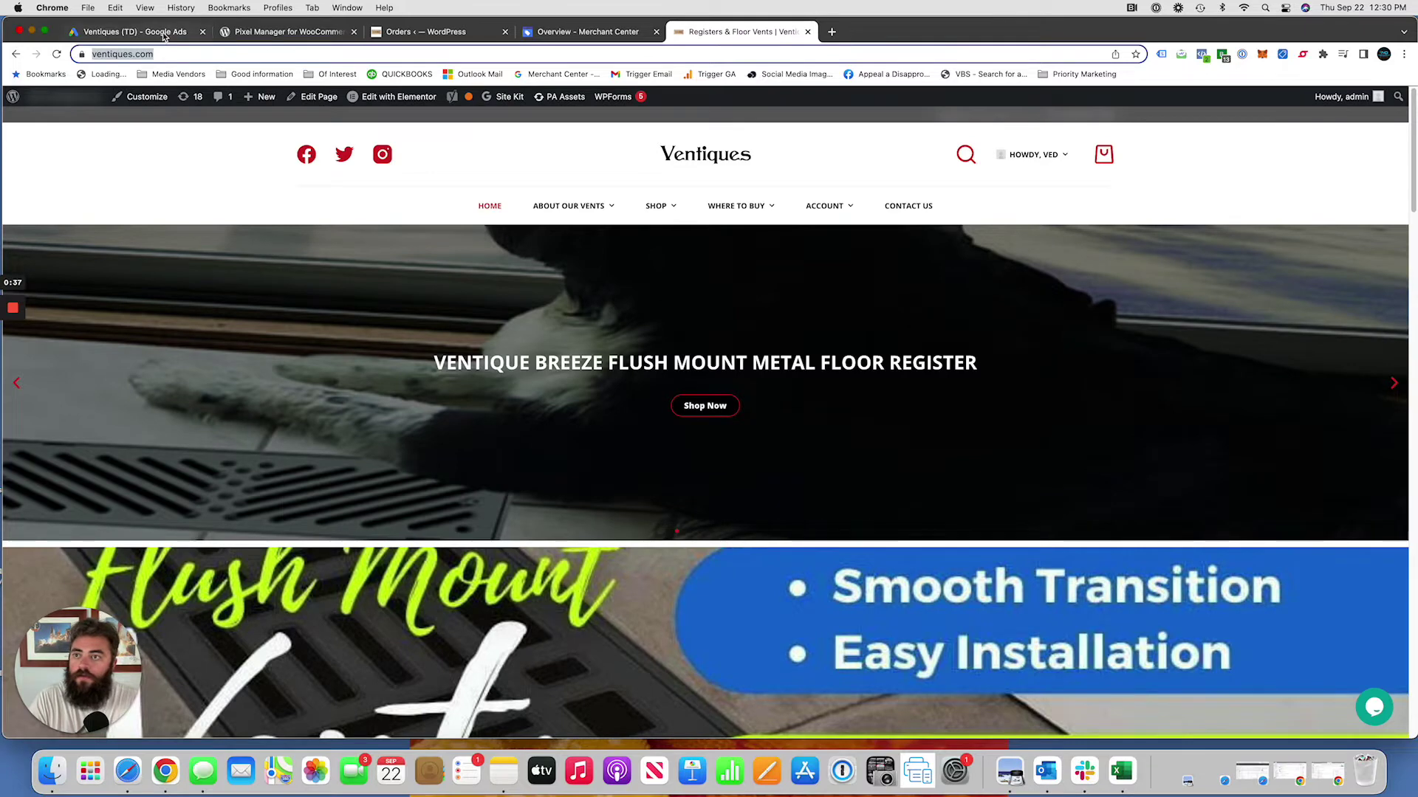
click(166, 32)
click(451, 406)
text(https://ventiques.com/)
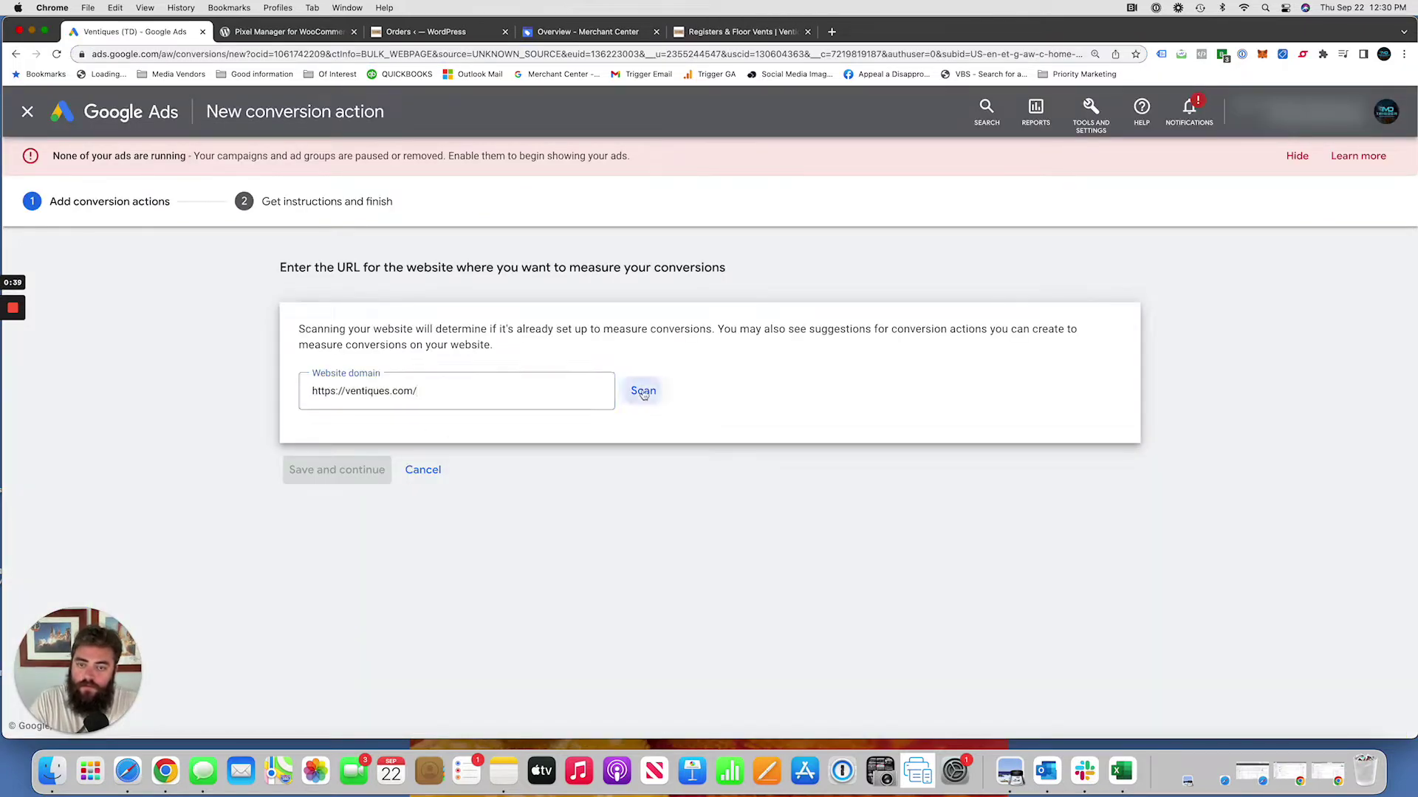
click(643, 391)
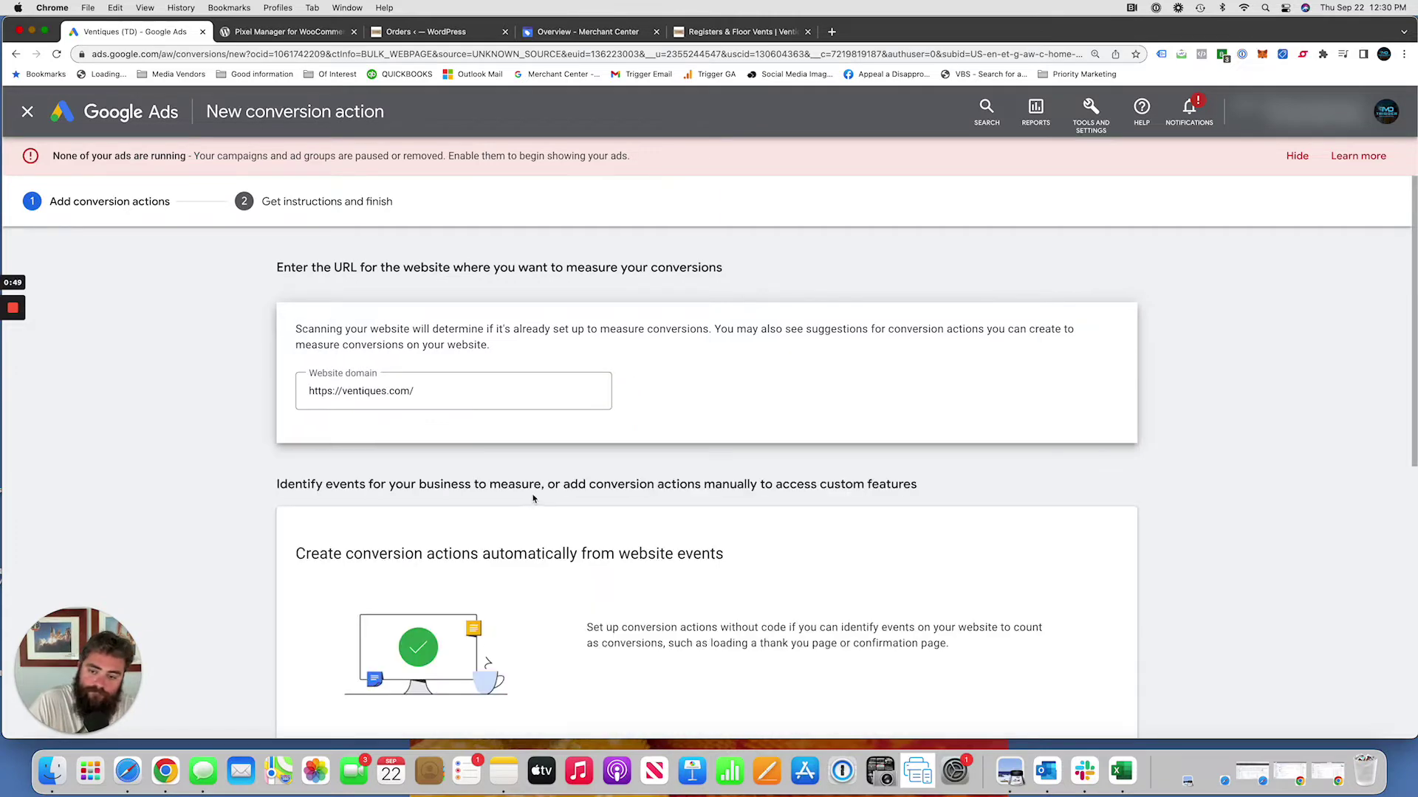
scroll(530, 498, down, 10)
scroll(483, 519, up, 4)
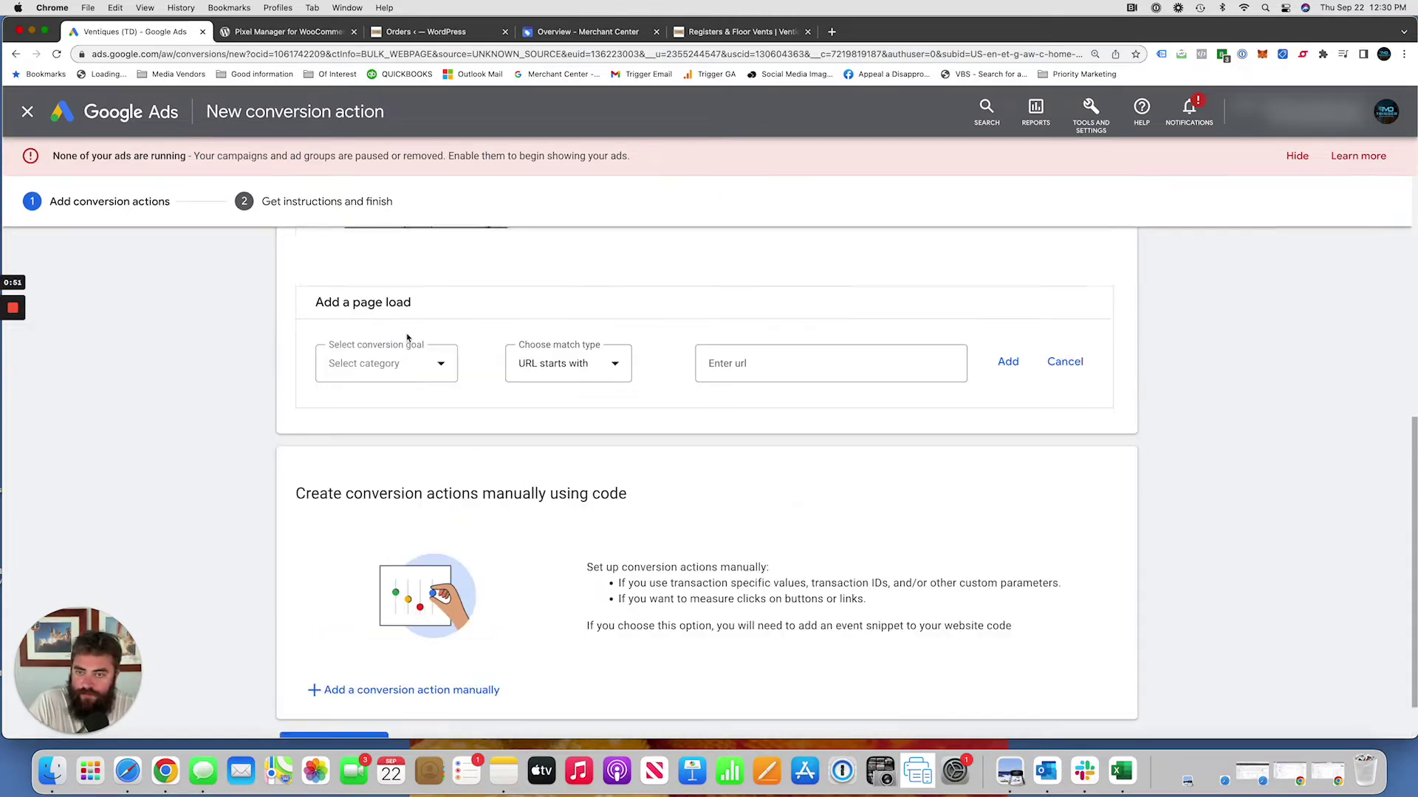
scroll(658, 481, down, 4)
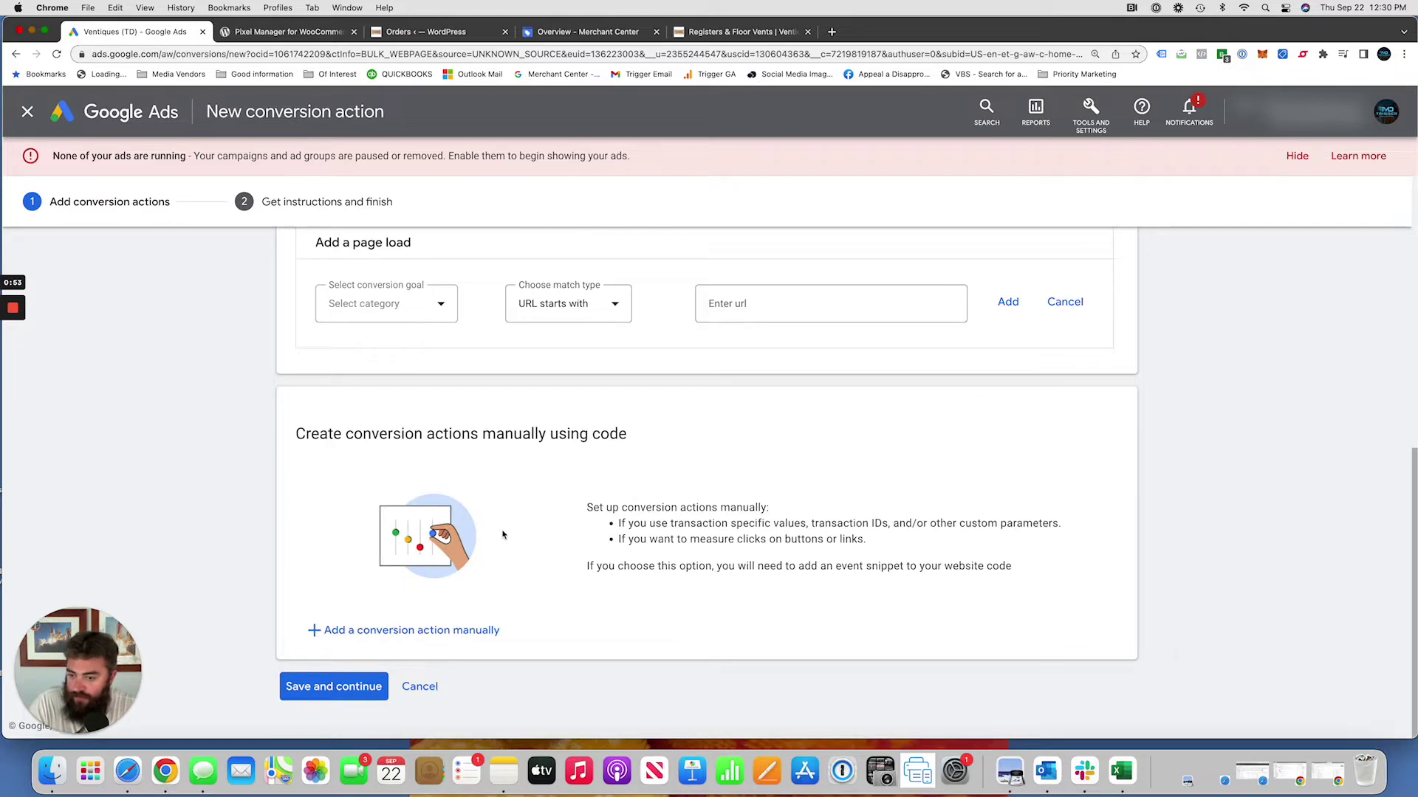
Add a manual conversion with category Purchase, using different values with default 10
click(378, 635)
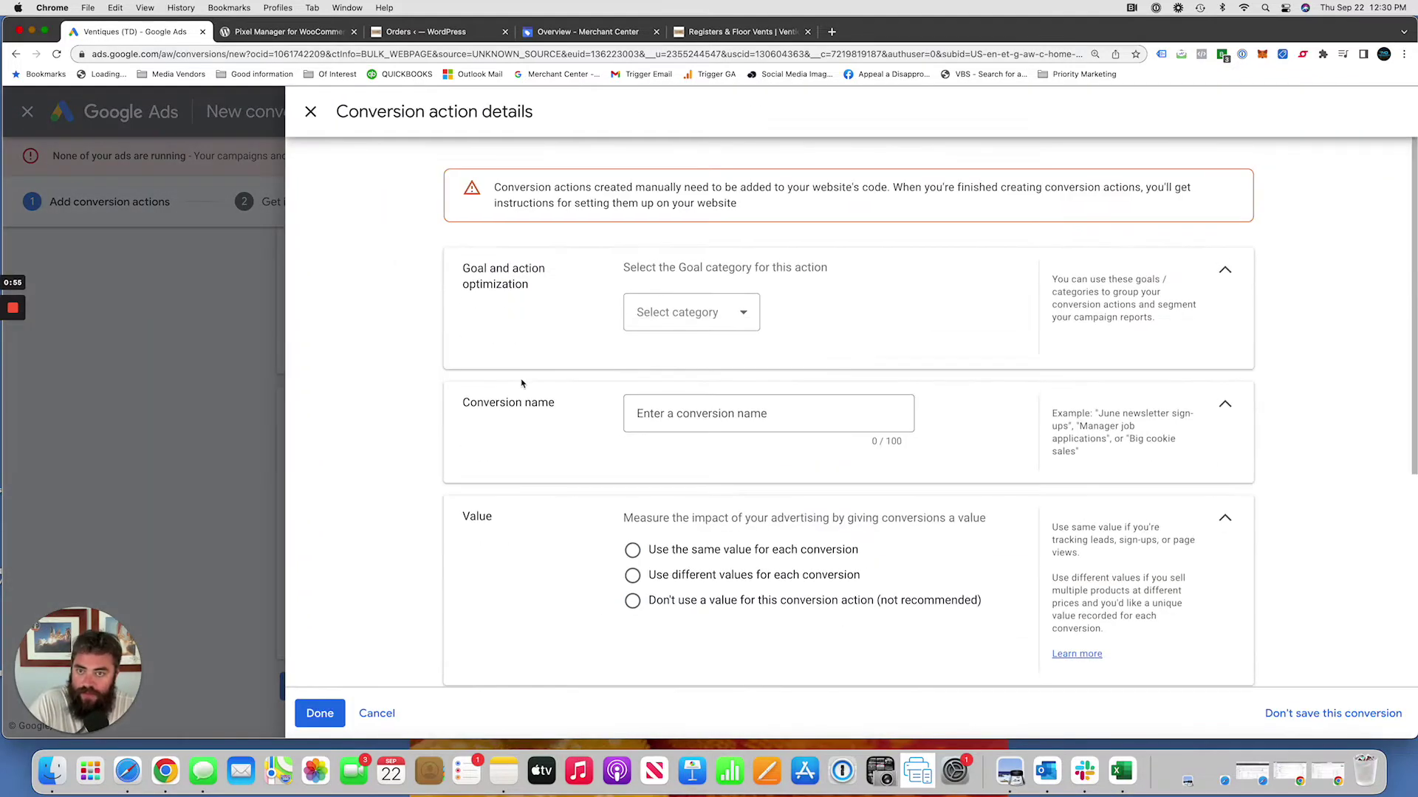
click(660, 332)
click(674, 362)
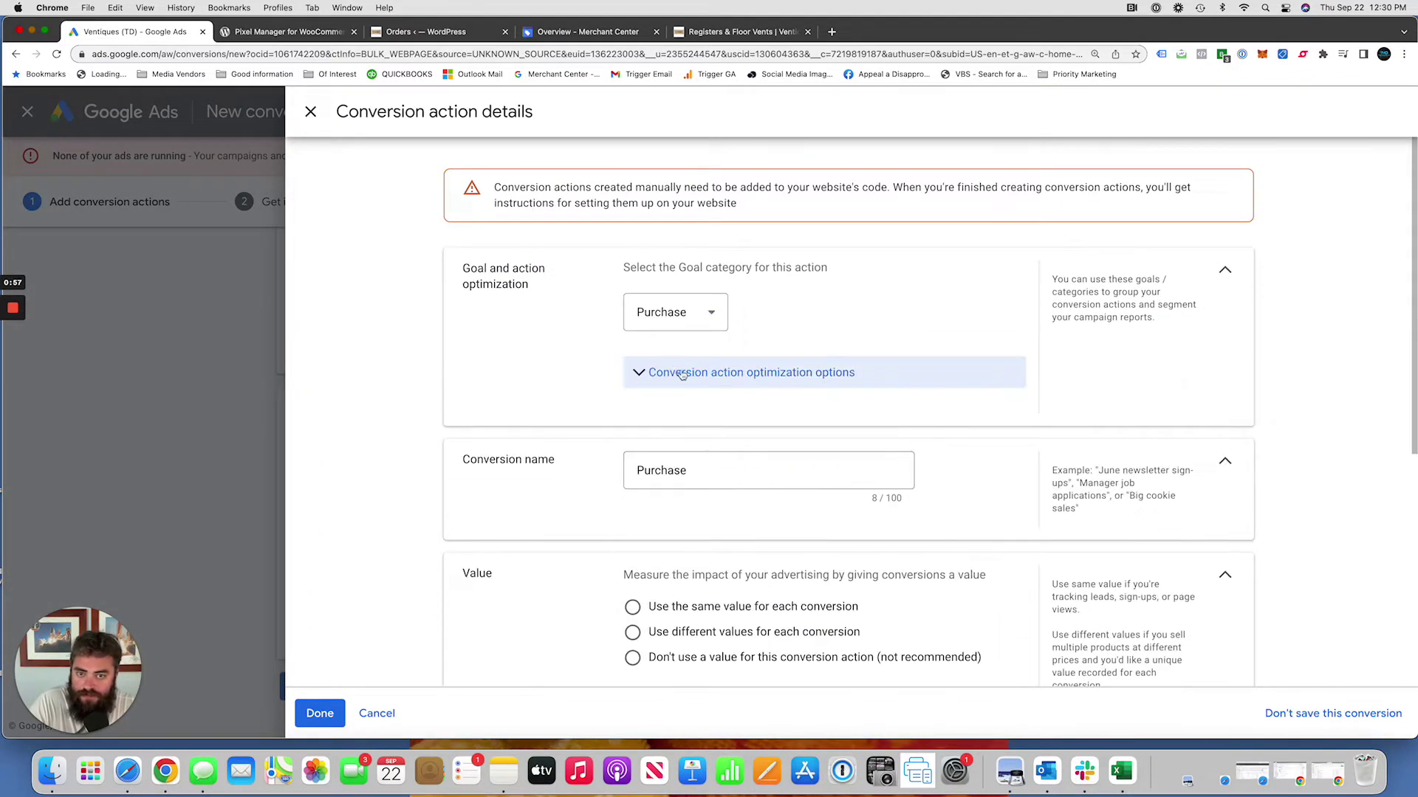
scroll(702, 470, down, 1)
scroll(702, 470, down, 2)
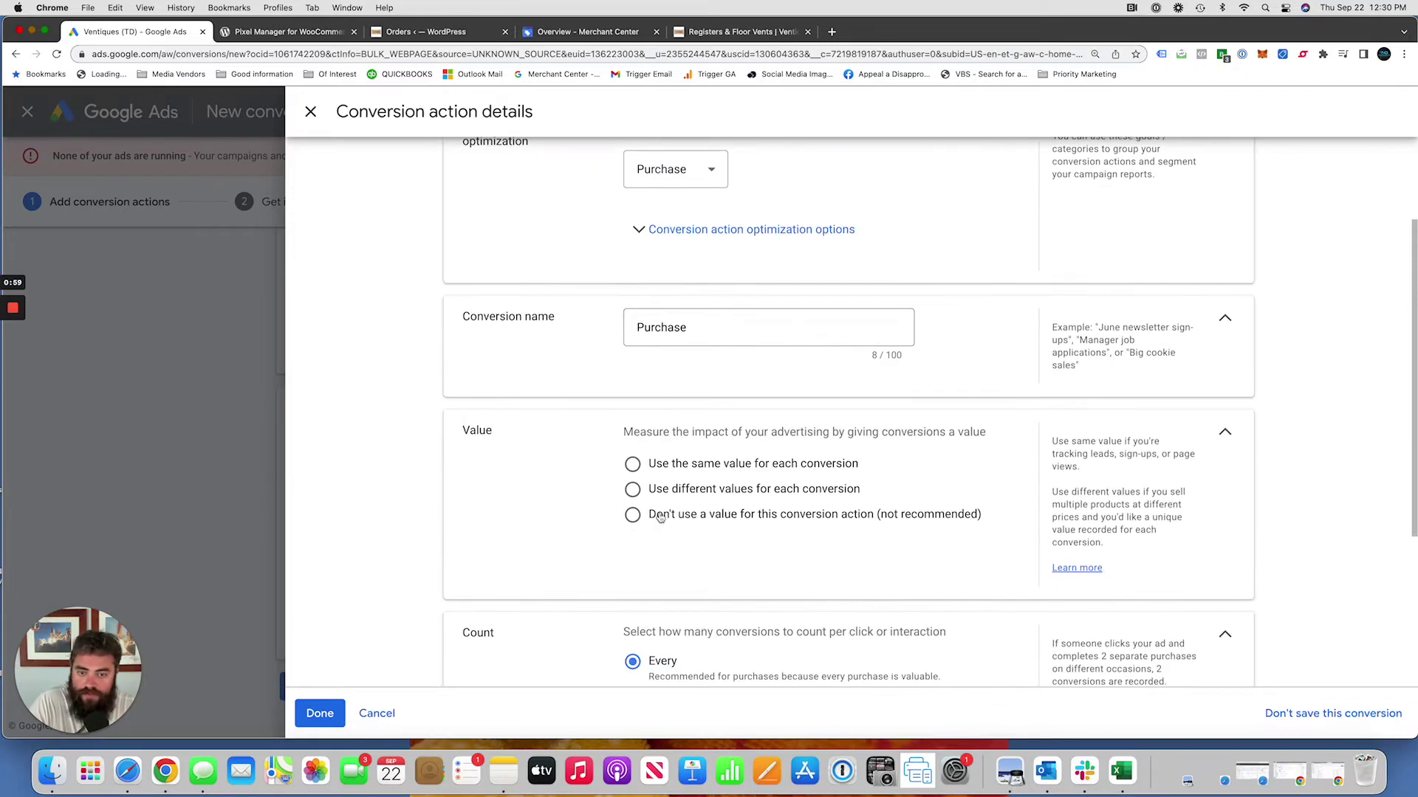
click(632, 489)
double_click(833, 574)
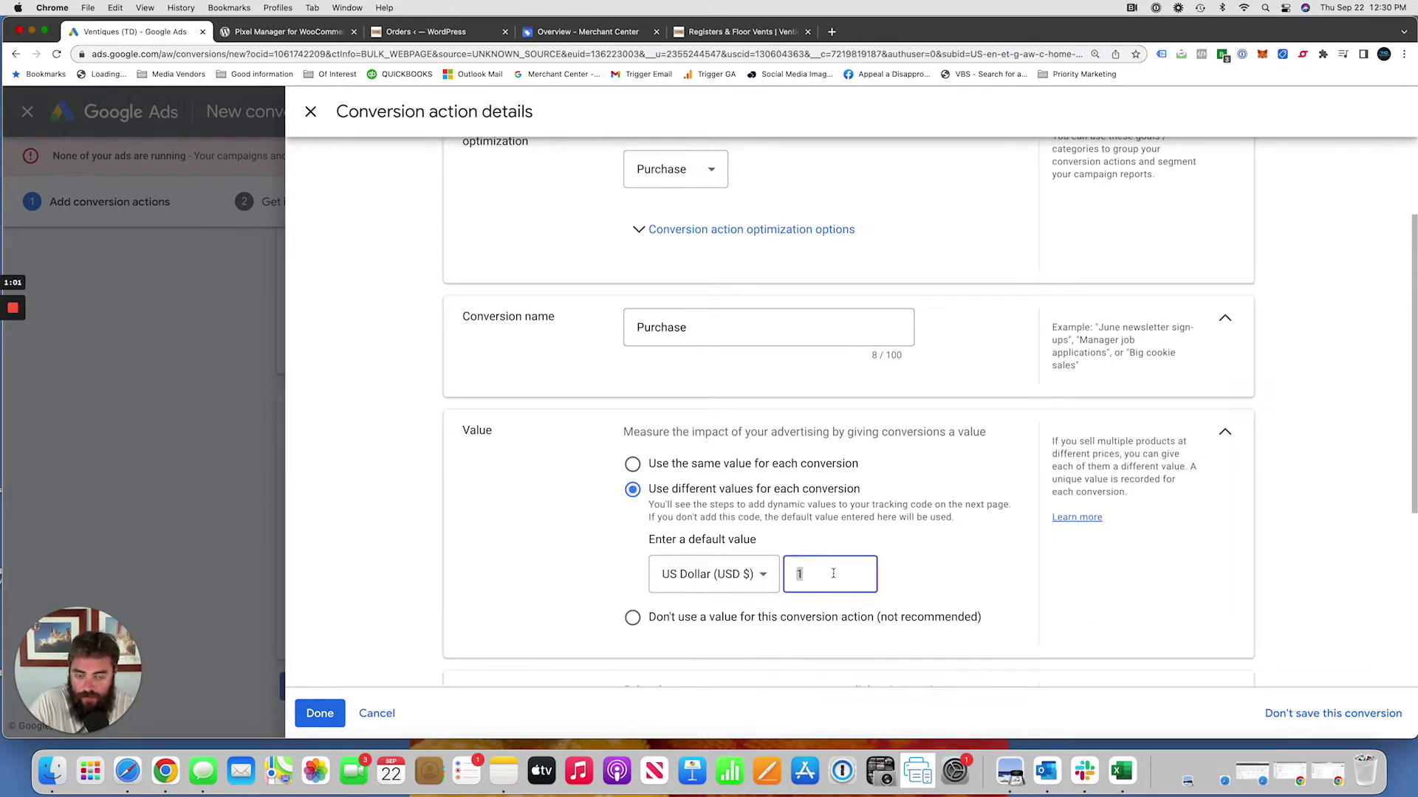
text(10)
Discard the conversion setup and return to the Conversions summary
scroll(572, 569, down, 3)
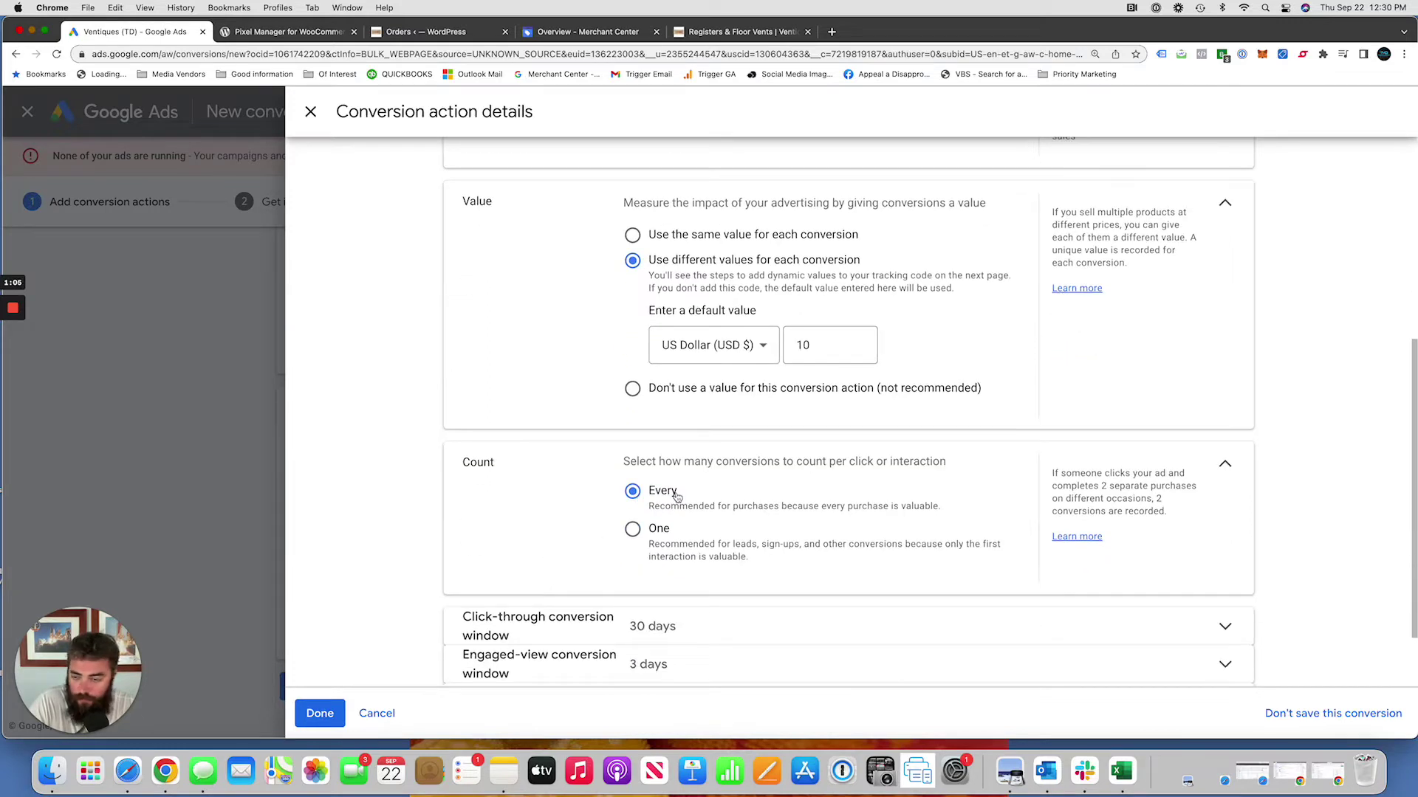
scroll(678, 524, down, 2)
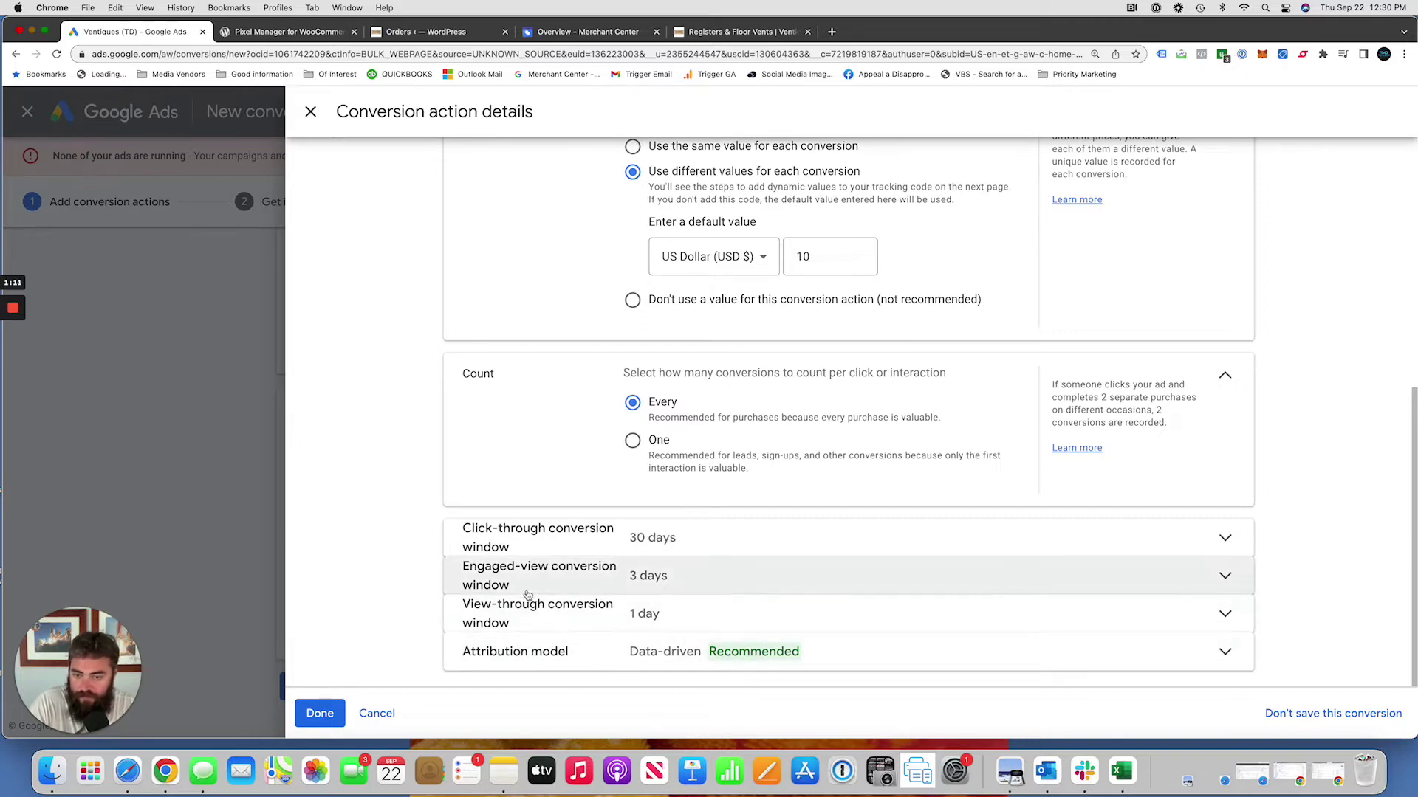
click(378, 713)
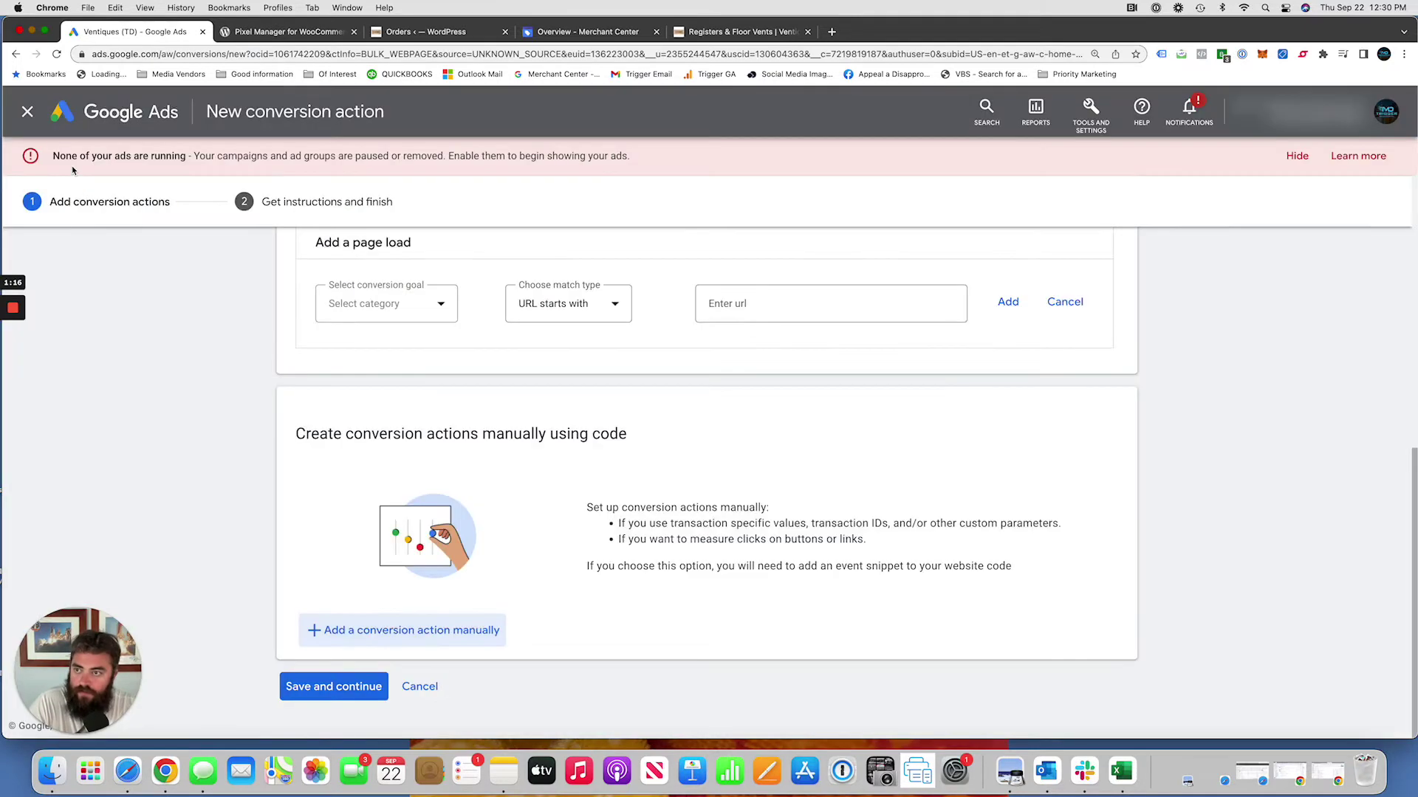
click(418, 687)
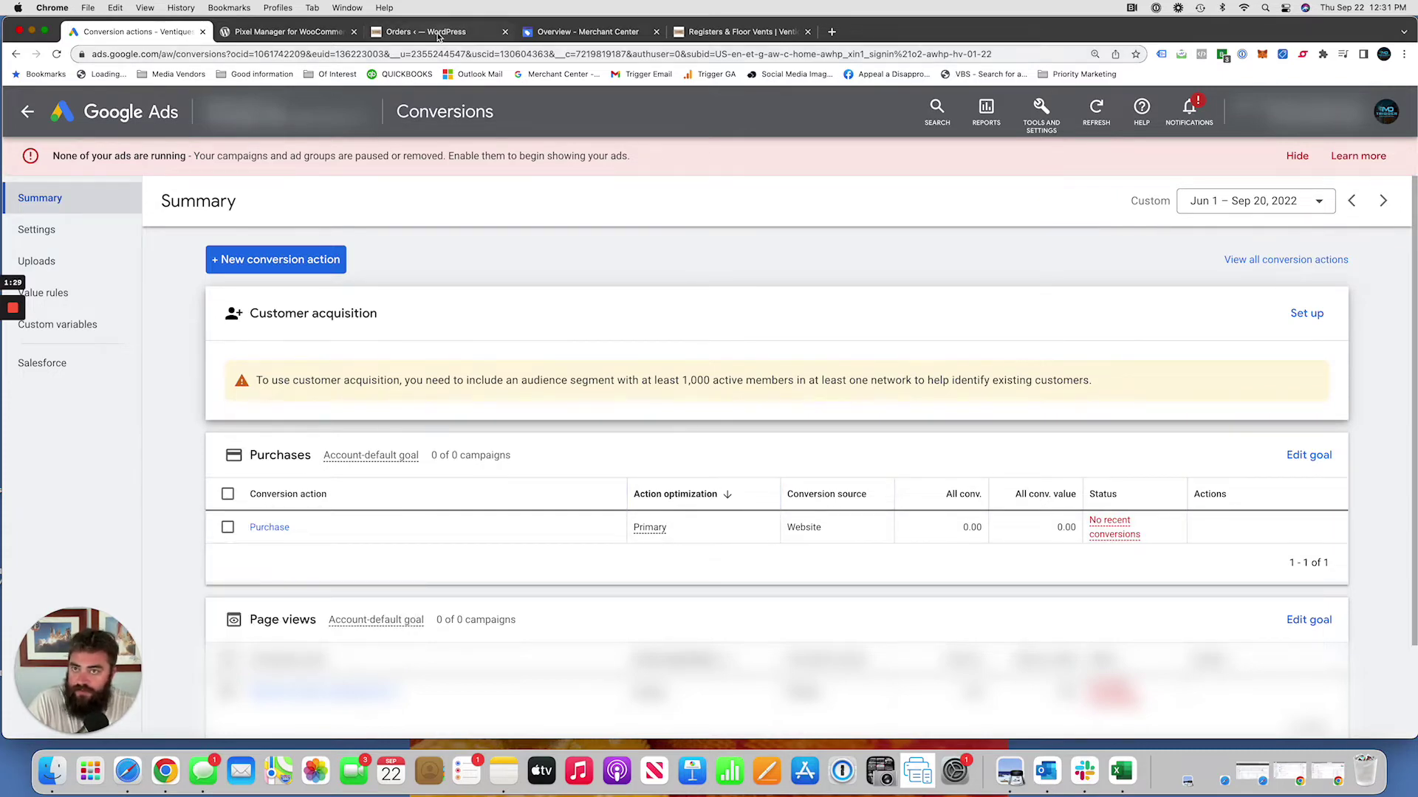
Look through the WooCommerce orders admin, then bring up the Pixel Manager for WooCommerce plugin page
click(438, 34)
scroll(107, 347, down, 1)
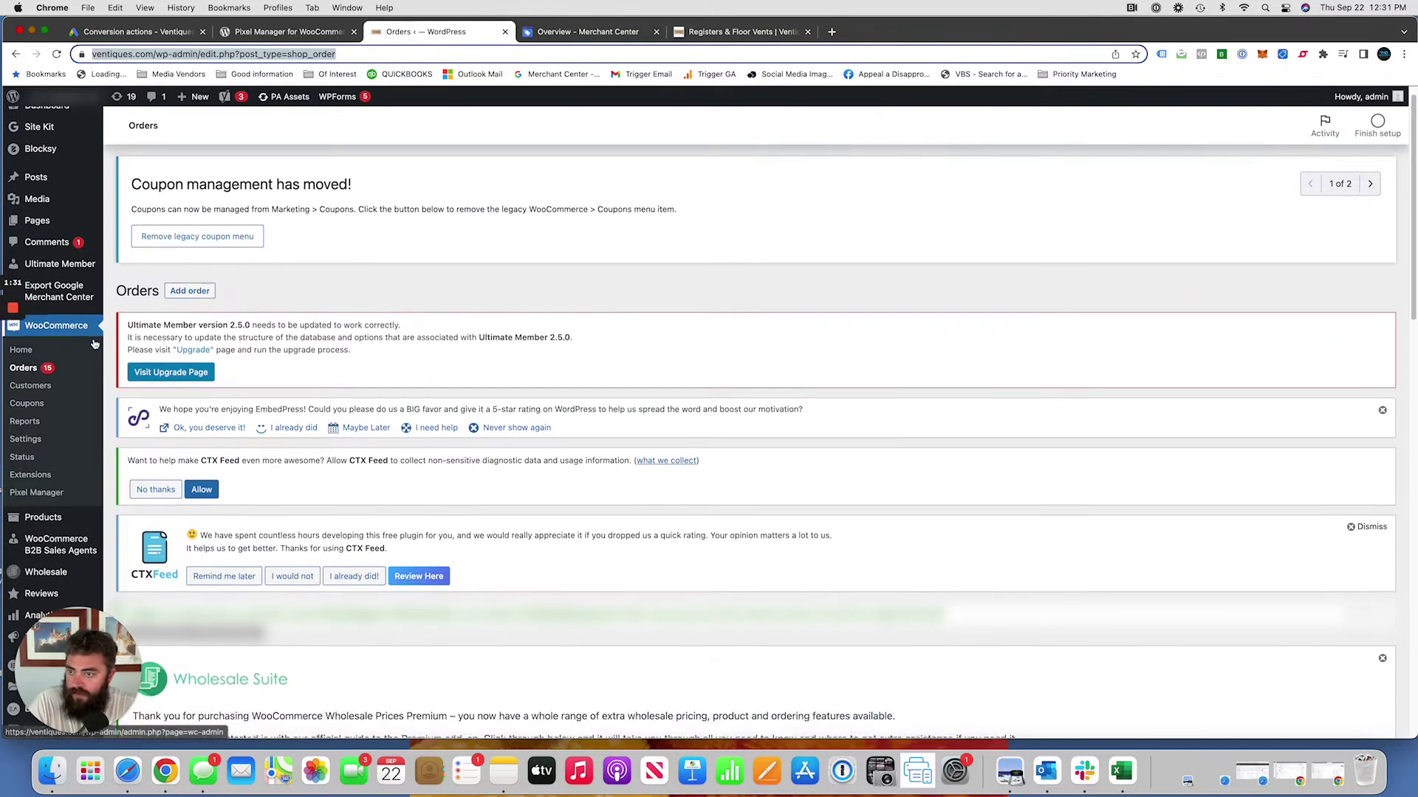
scroll(55, 533, down, 1)
mouse_move(55, 533)
scroll(59, 517, down, 5)
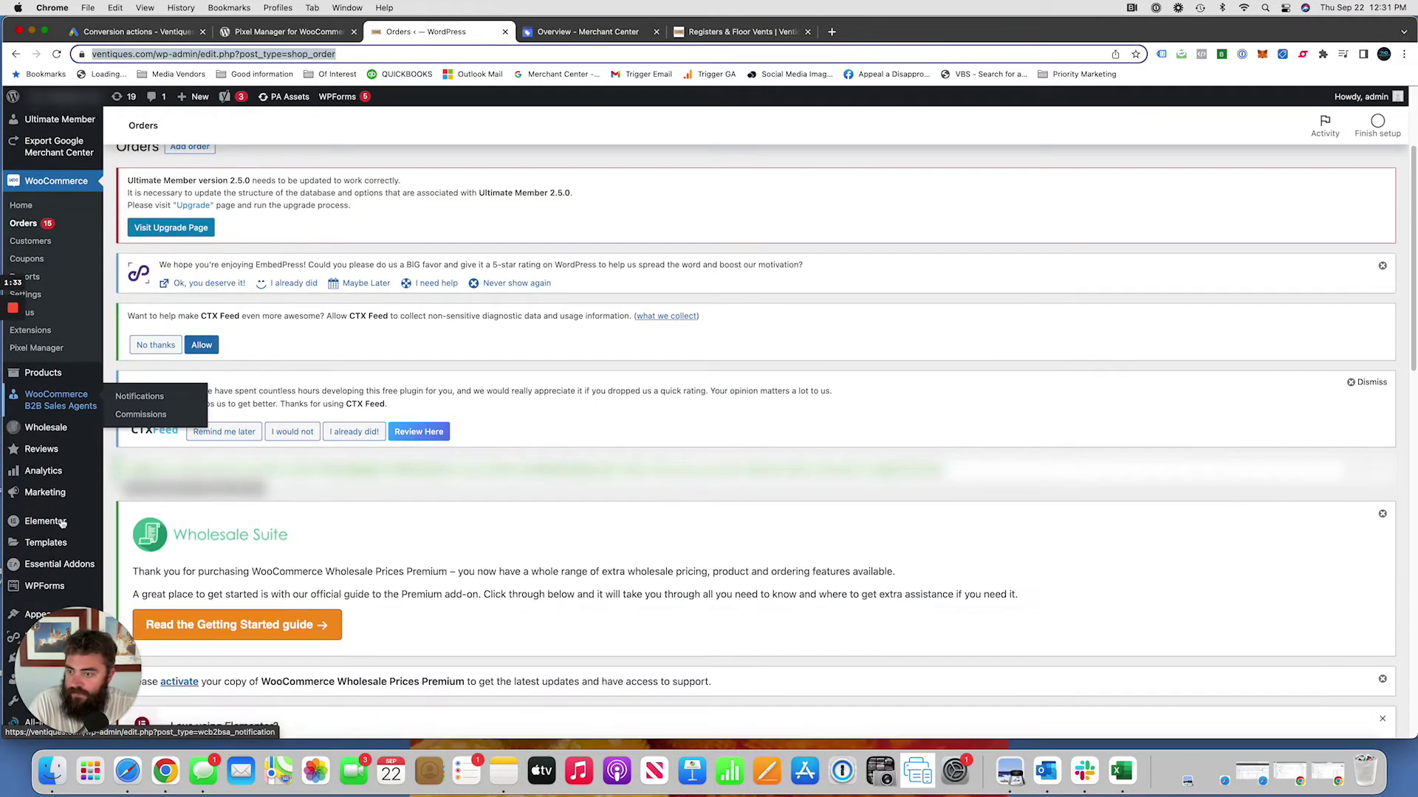
scroll(67, 483, down, 1)
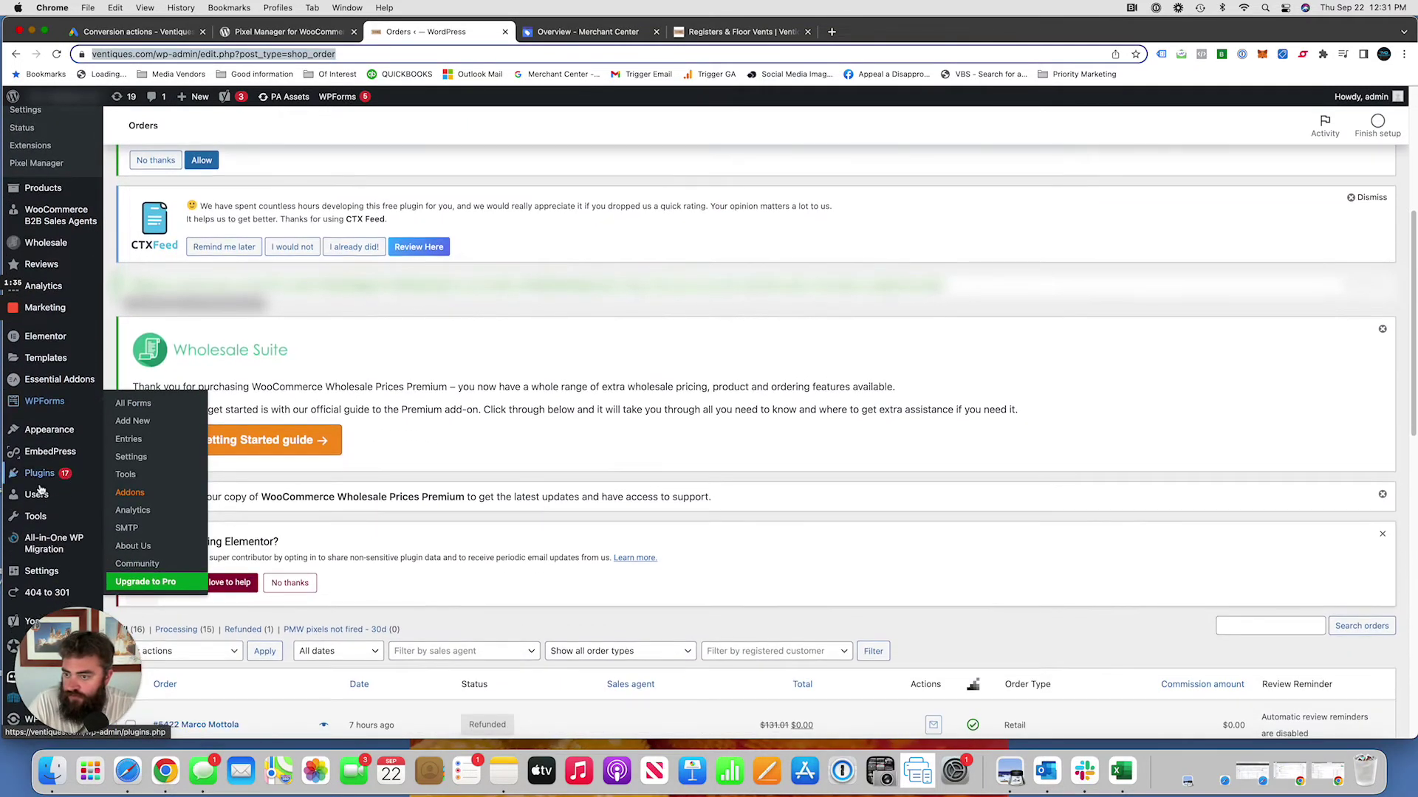
click(285, 31)
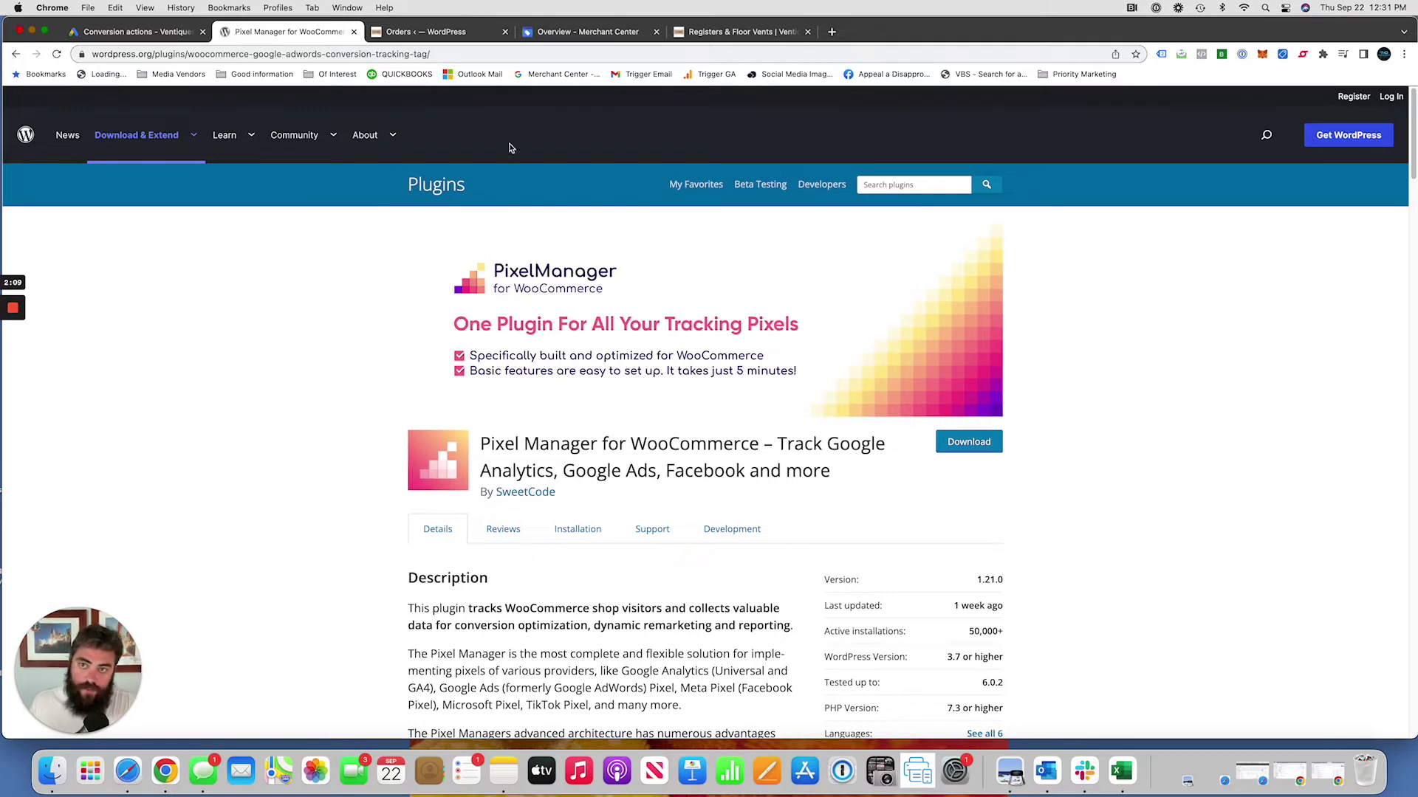
Review the Pixel Manager settings in WooCommerce, then return to the Google Ads Conversions summary
click(442, 31)
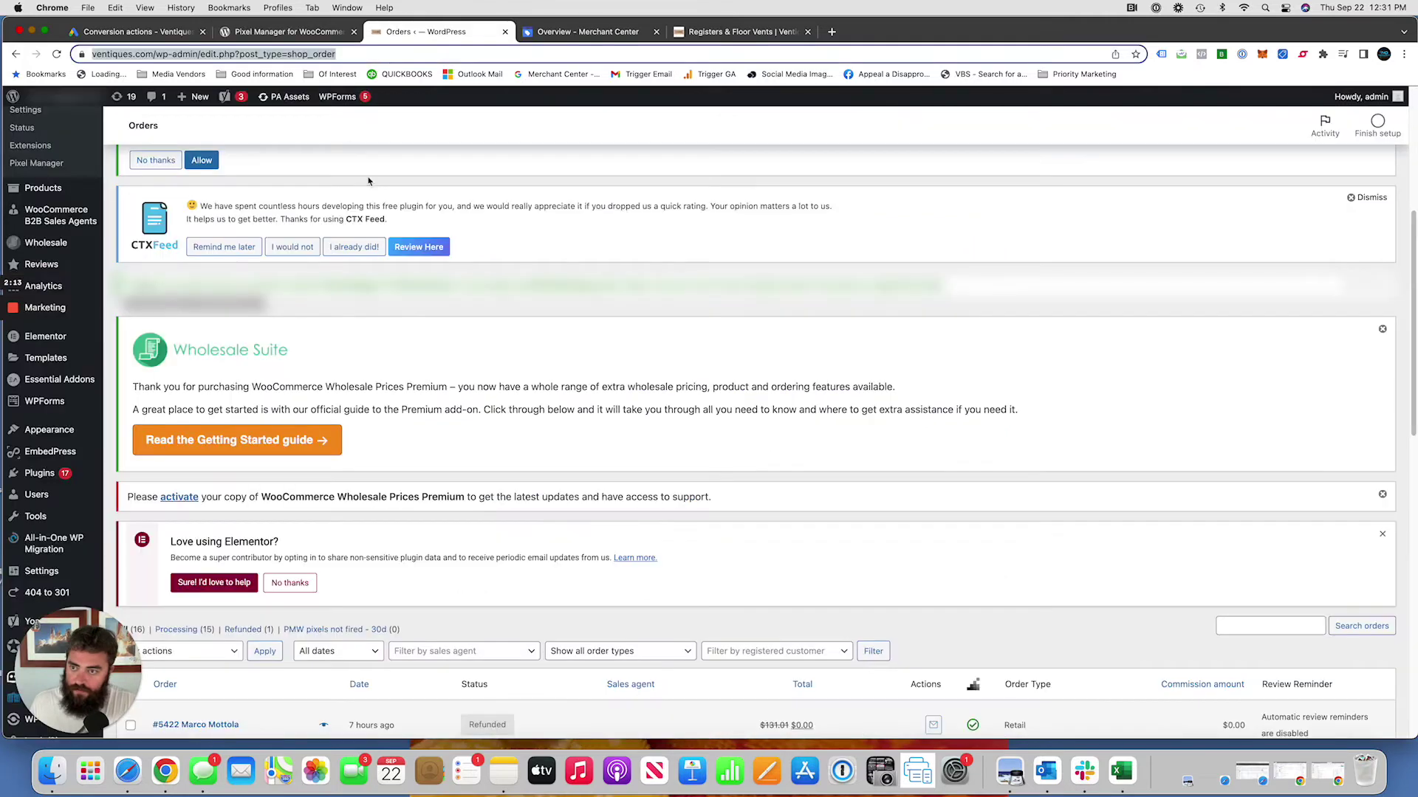
scroll(144, 330, up, 5)
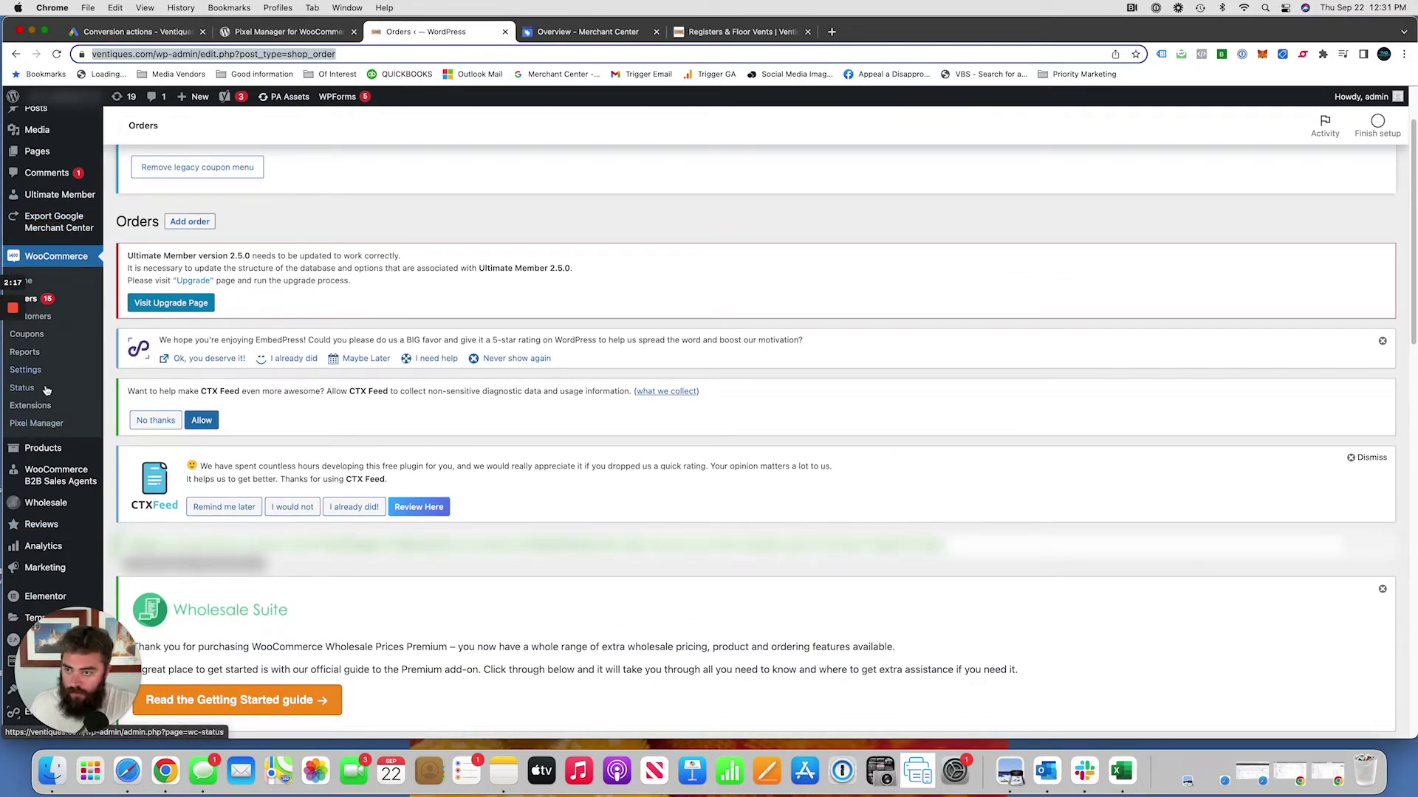
click(35, 427)
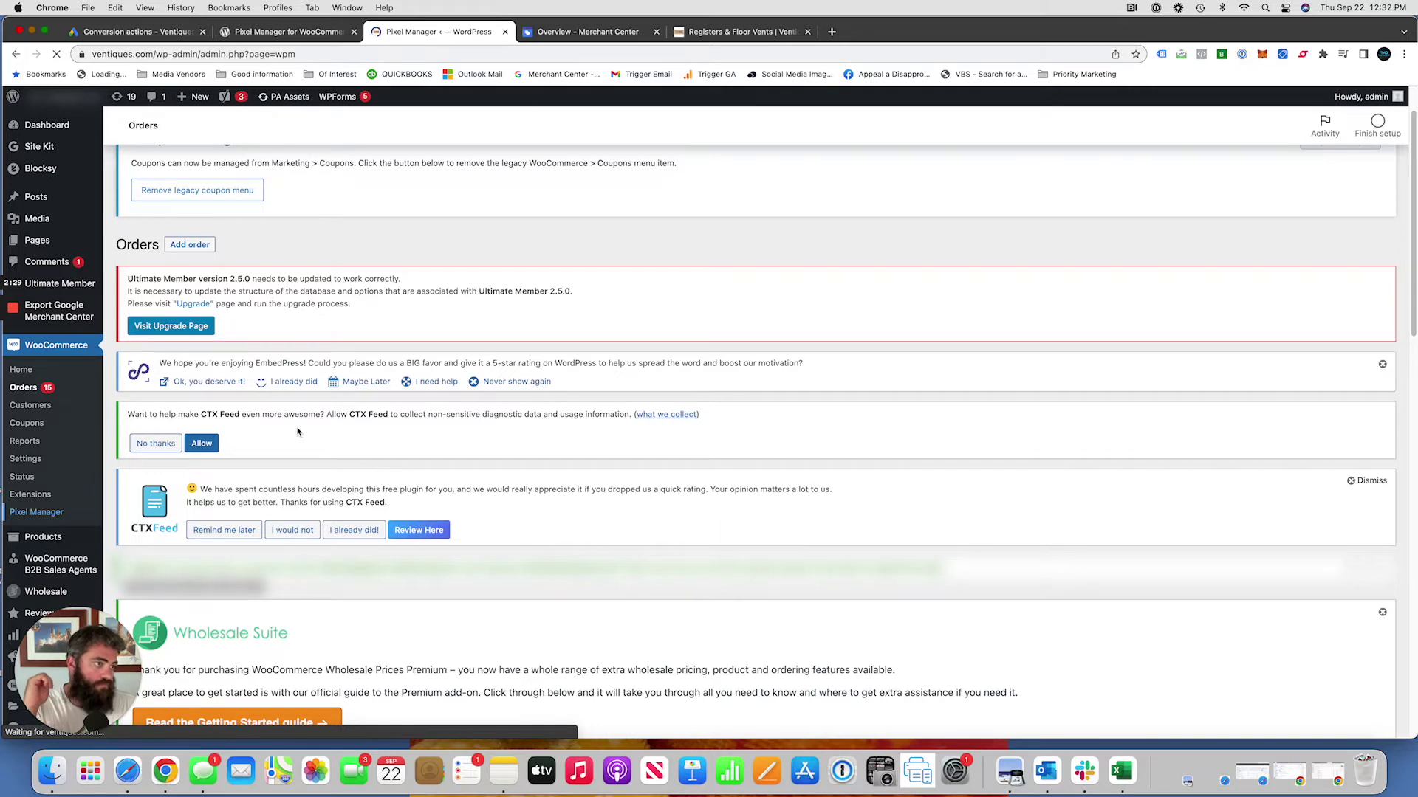
scroll(298, 432, down, 5)
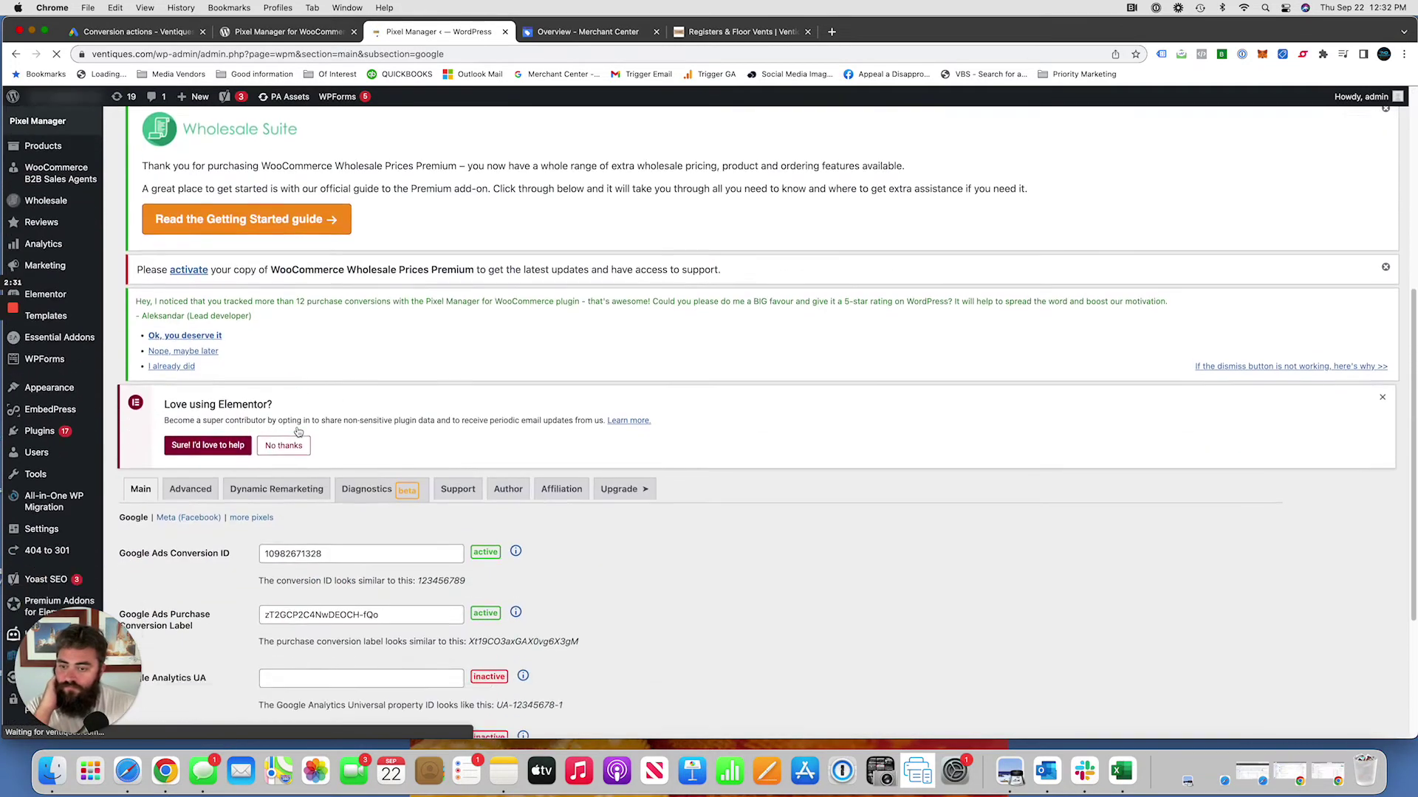
scroll(297, 432, down, 3)
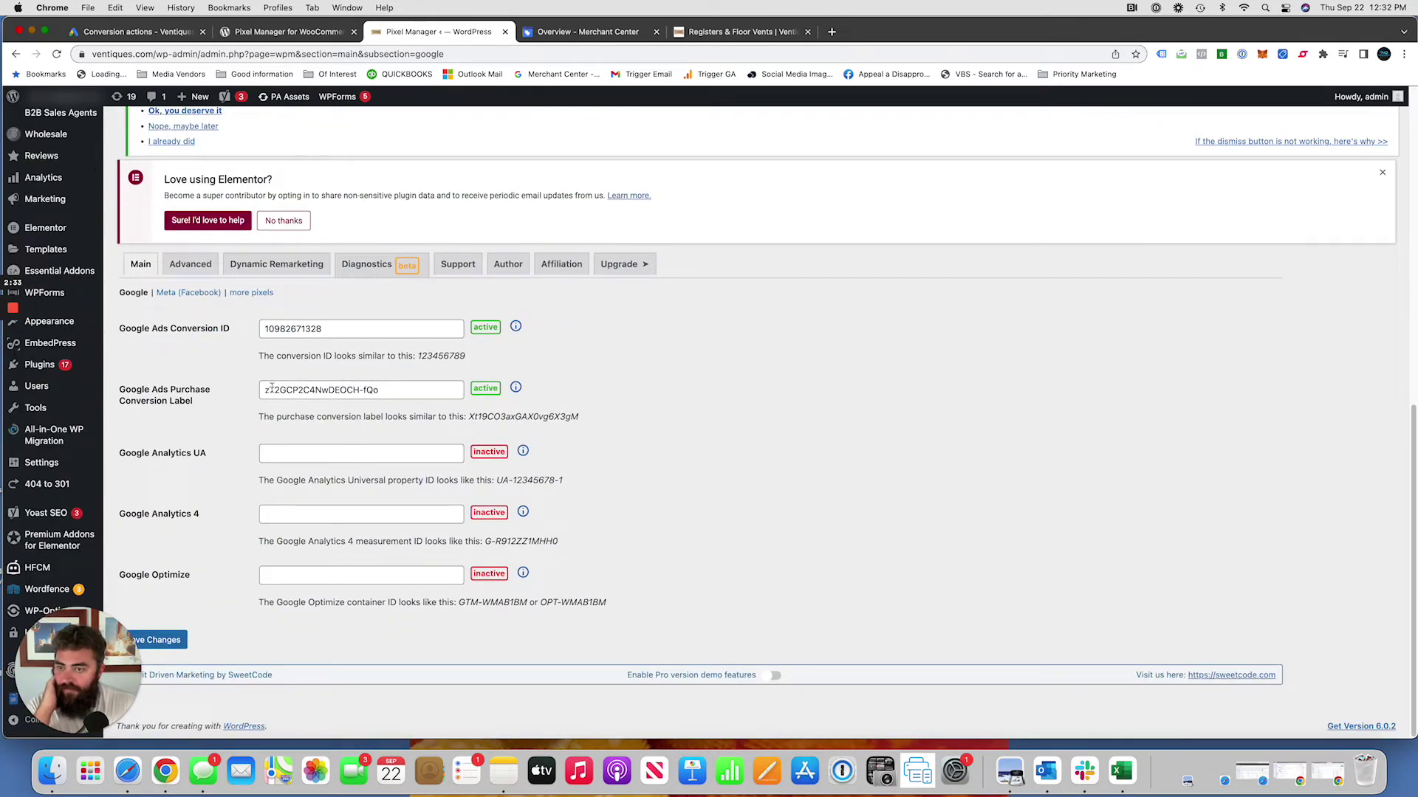
click(136, 31)
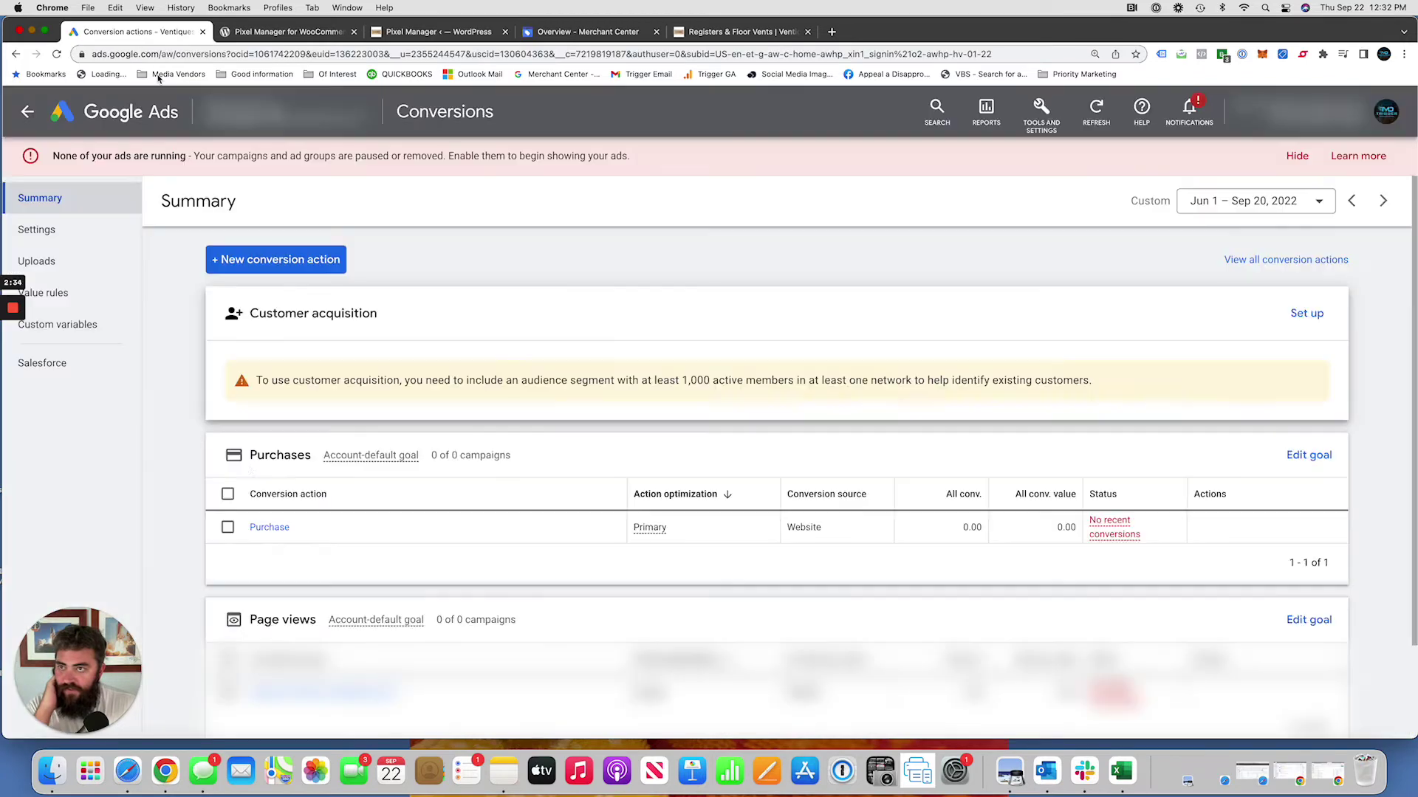
Show the Purchase conversion's Google Tag Manager setup with its conversion ID and label
click(285, 528)
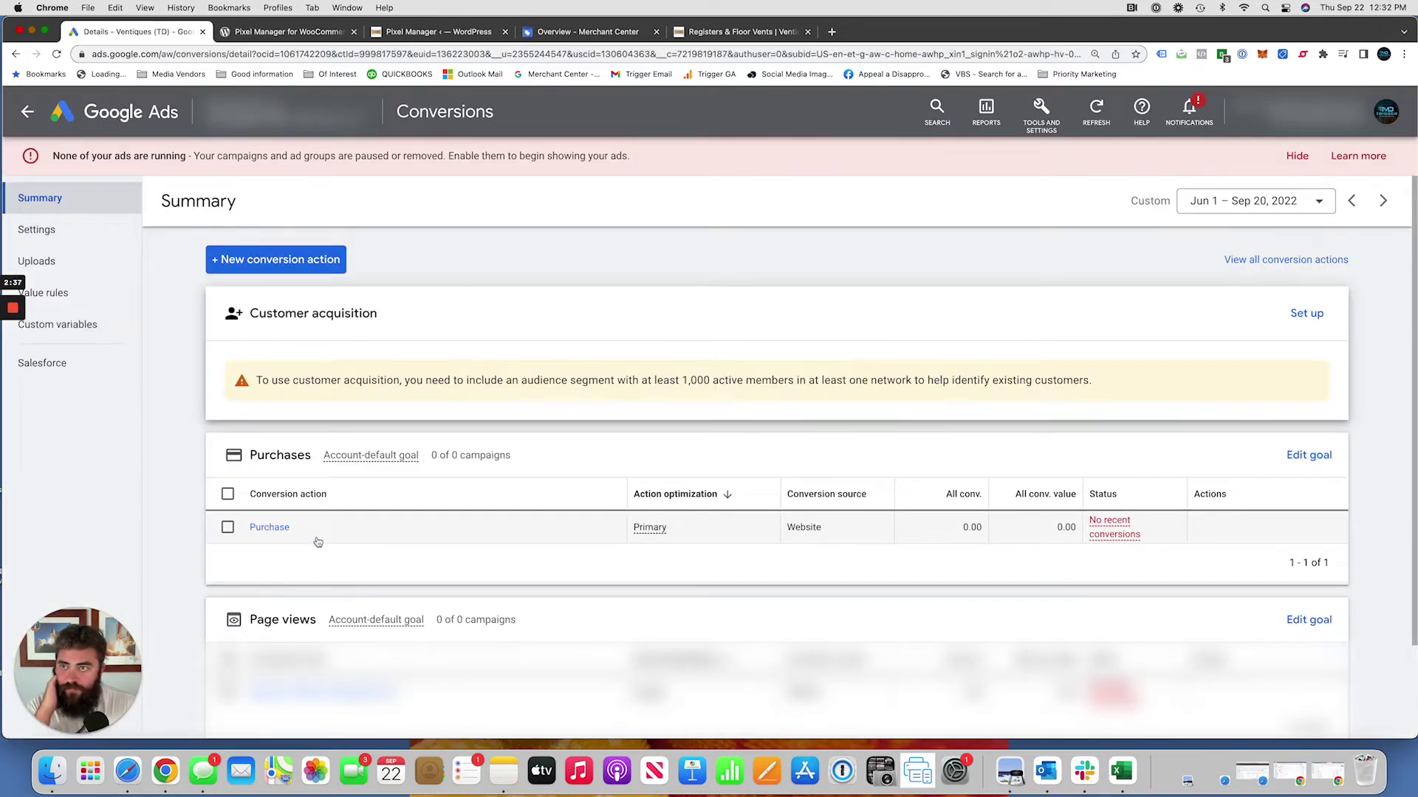
scroll(252, 527, down, 1)
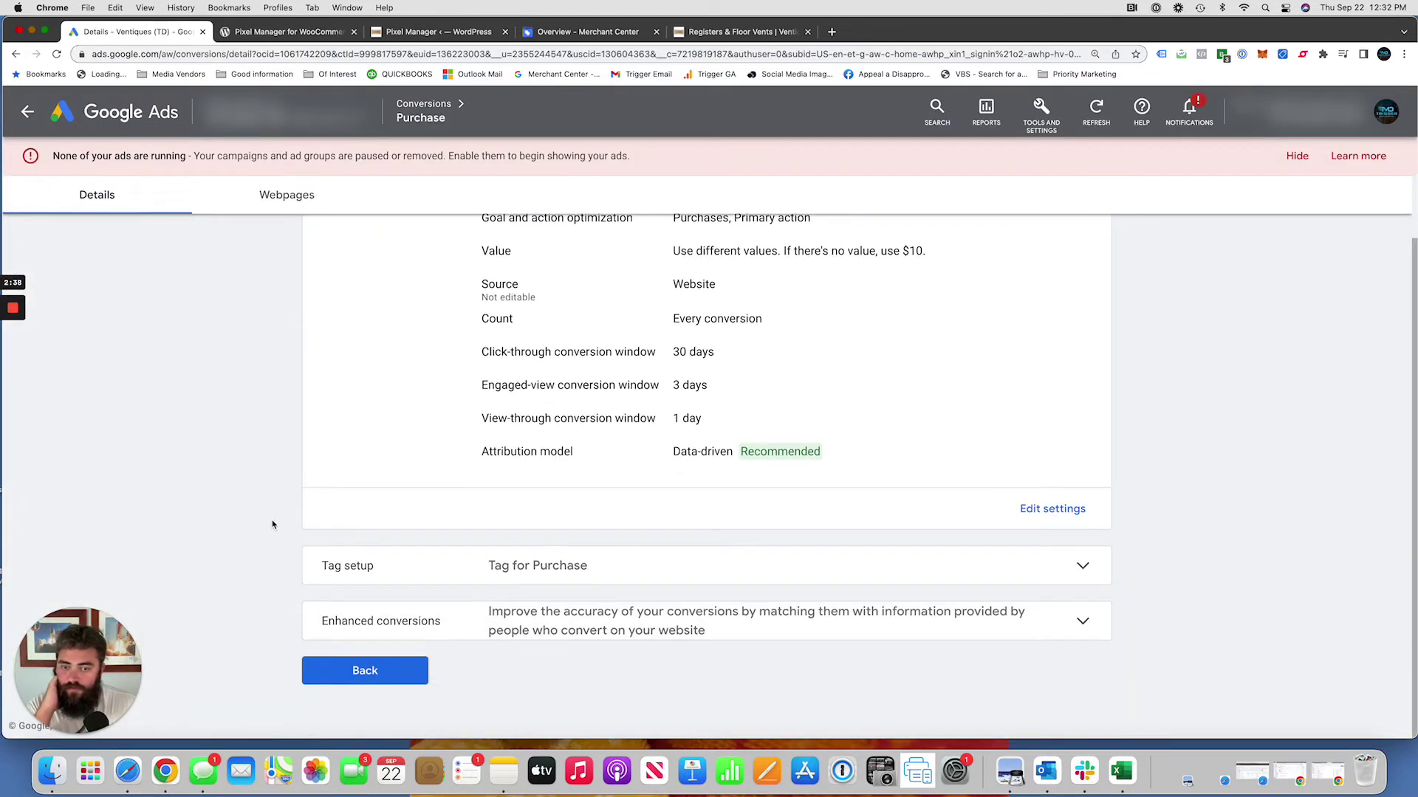
click(525, 567)
scroll(525, 567, down, 3)
click(813, 454)
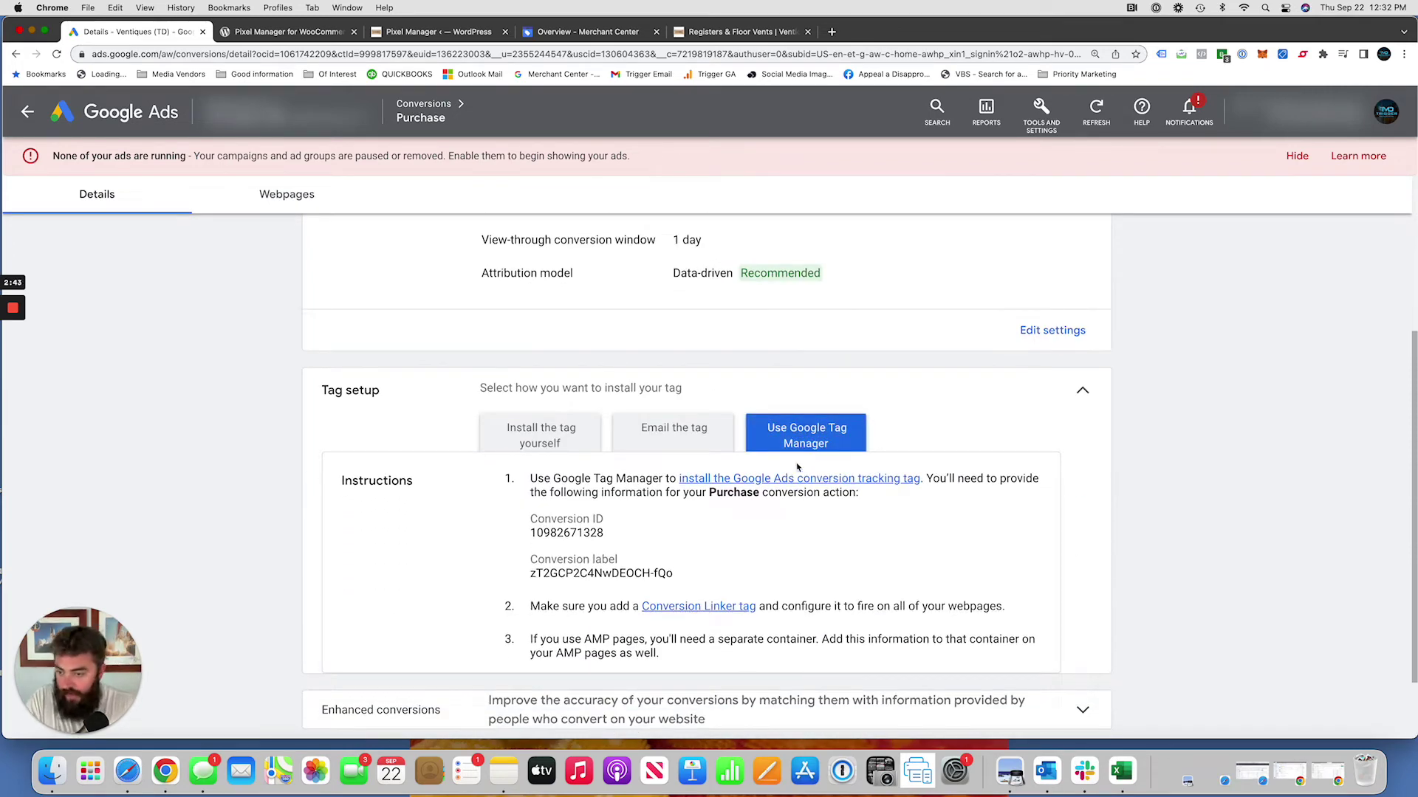
Compare the Purchase conversion ID and label against Pixel Manager's Google settings
drag(610, 538, 515, 544)
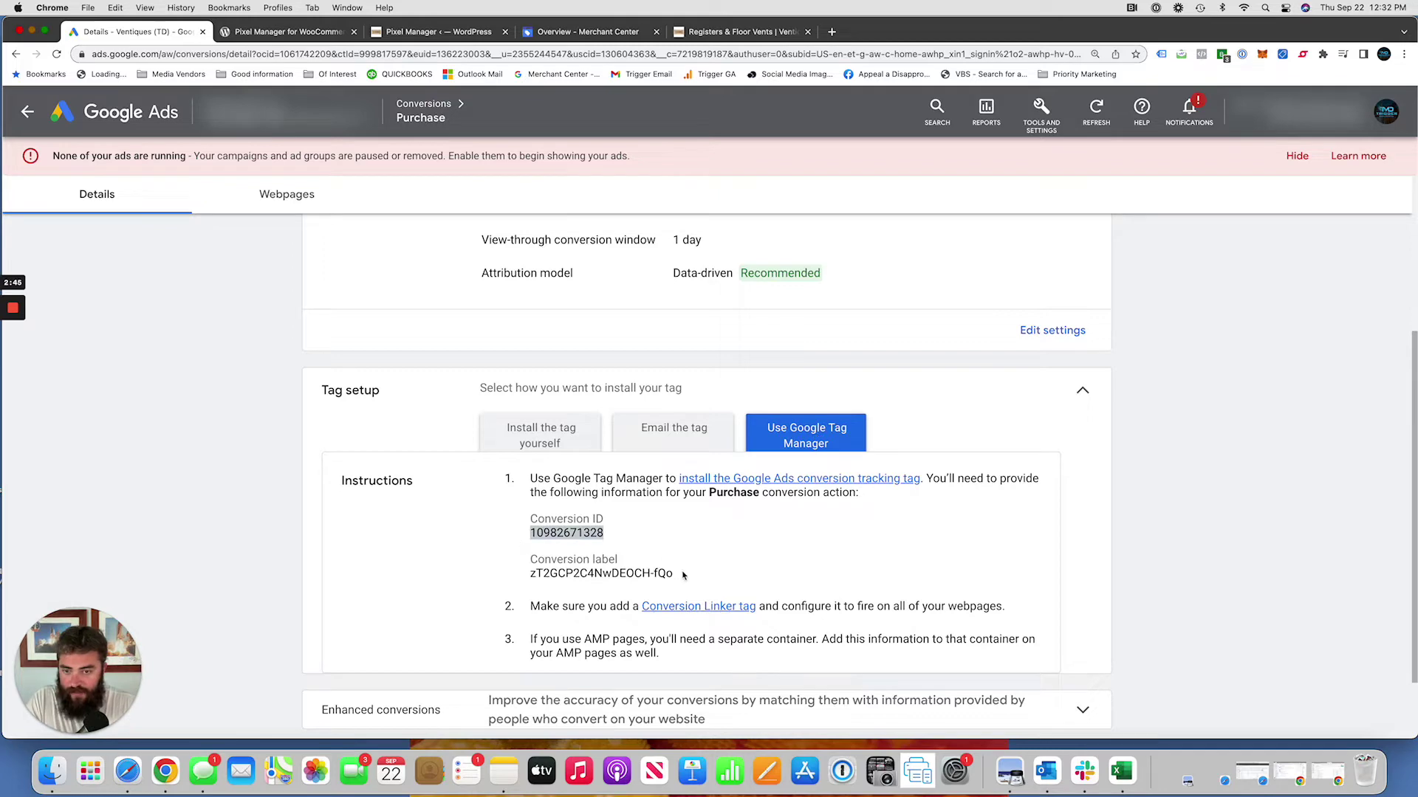
drag(683, 576, 516, 583)
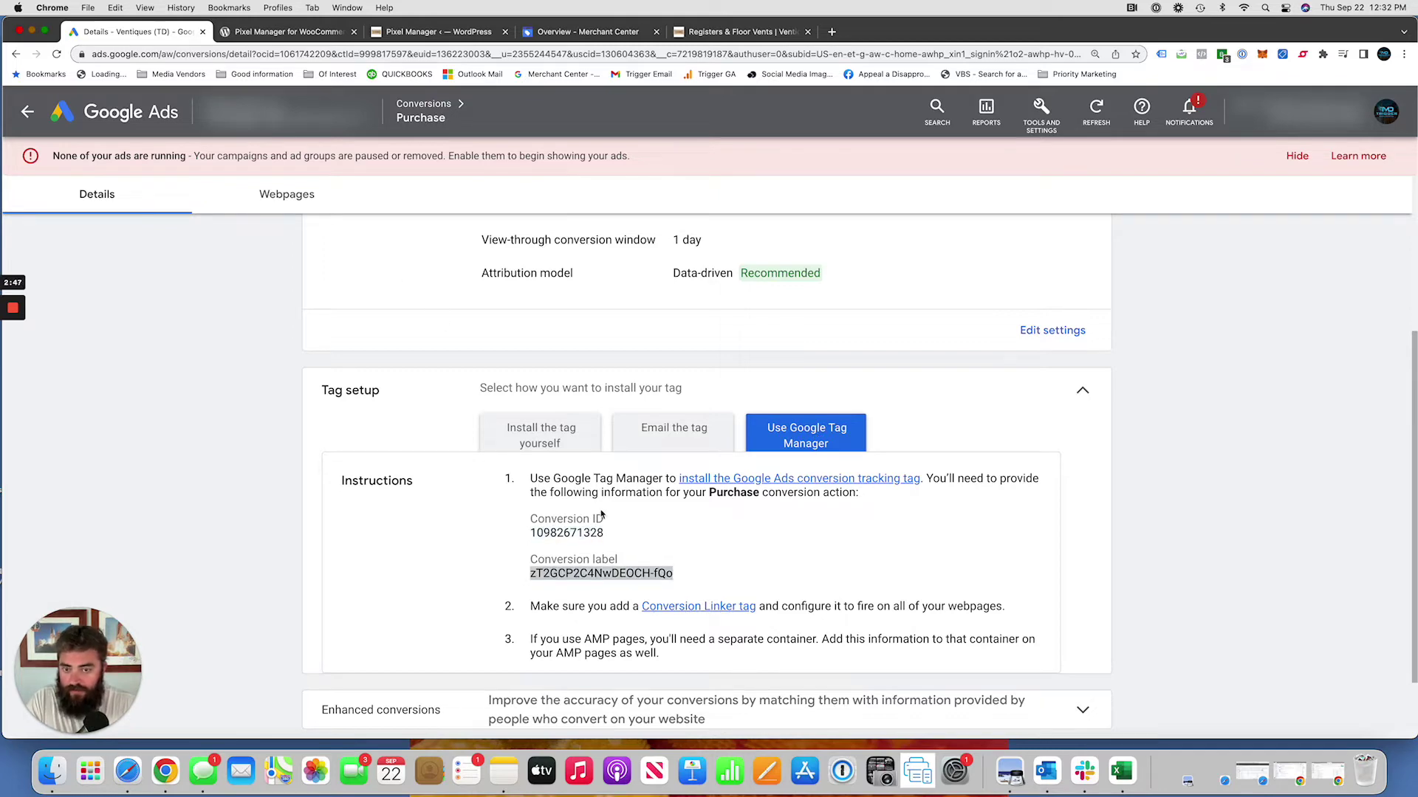
click(439, 31)
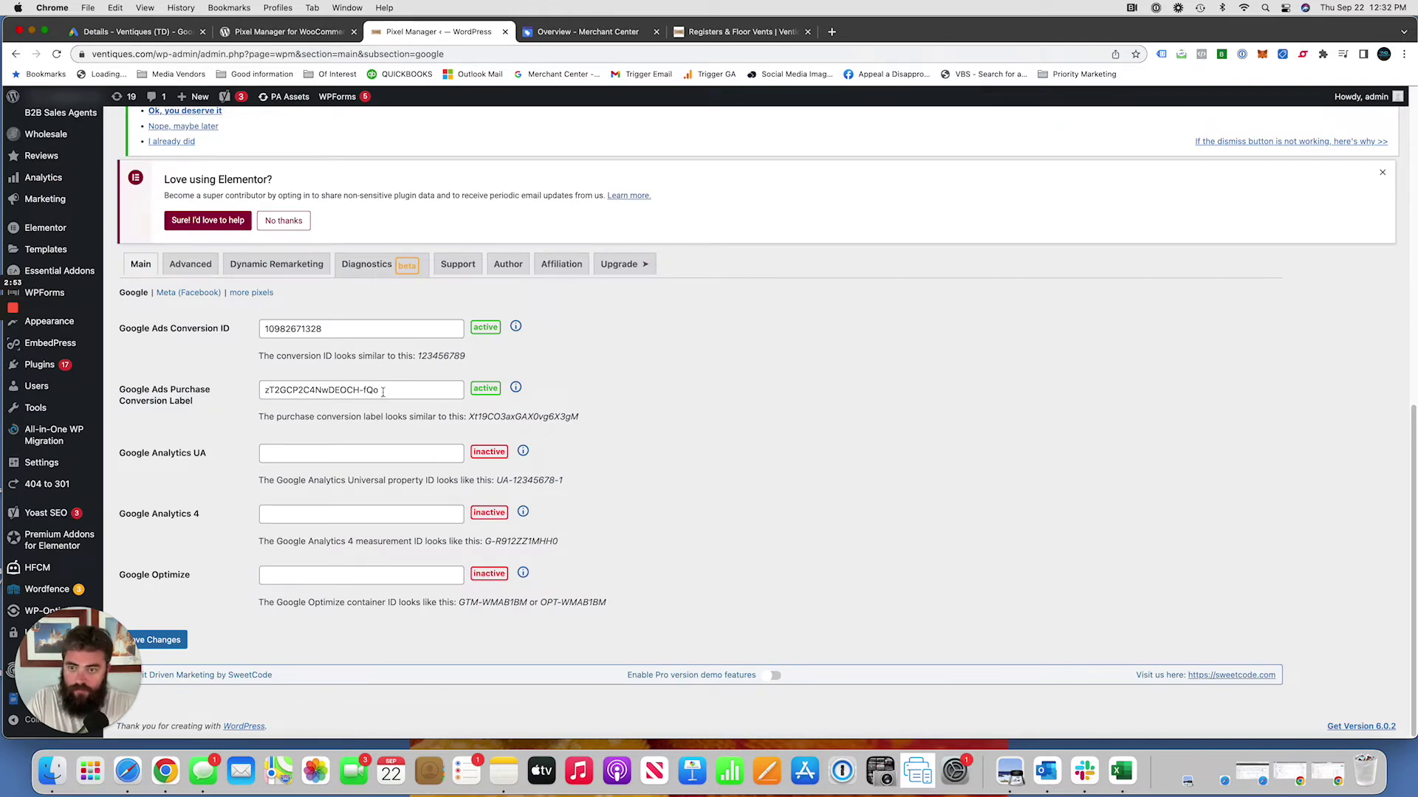
click(170, 32)
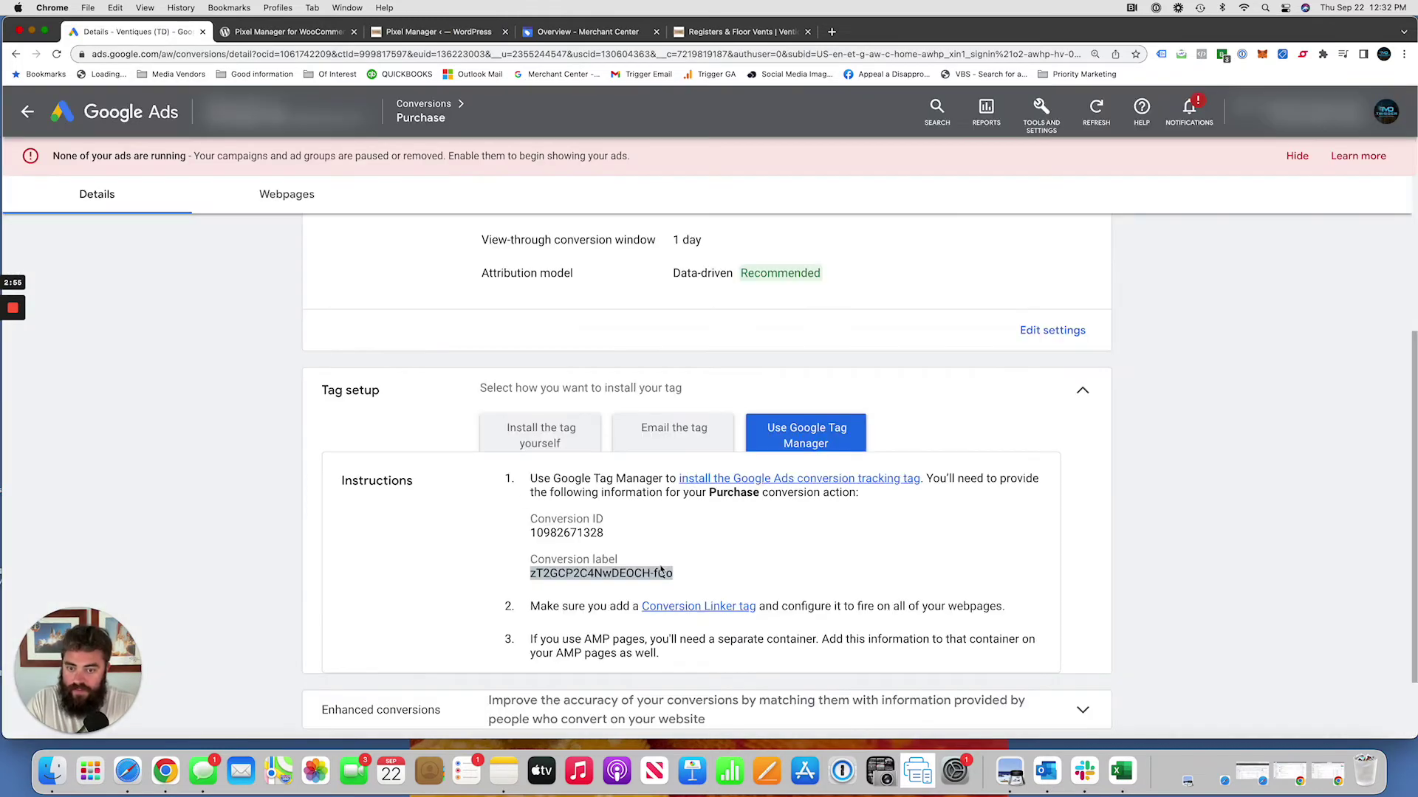
click(419, 33)
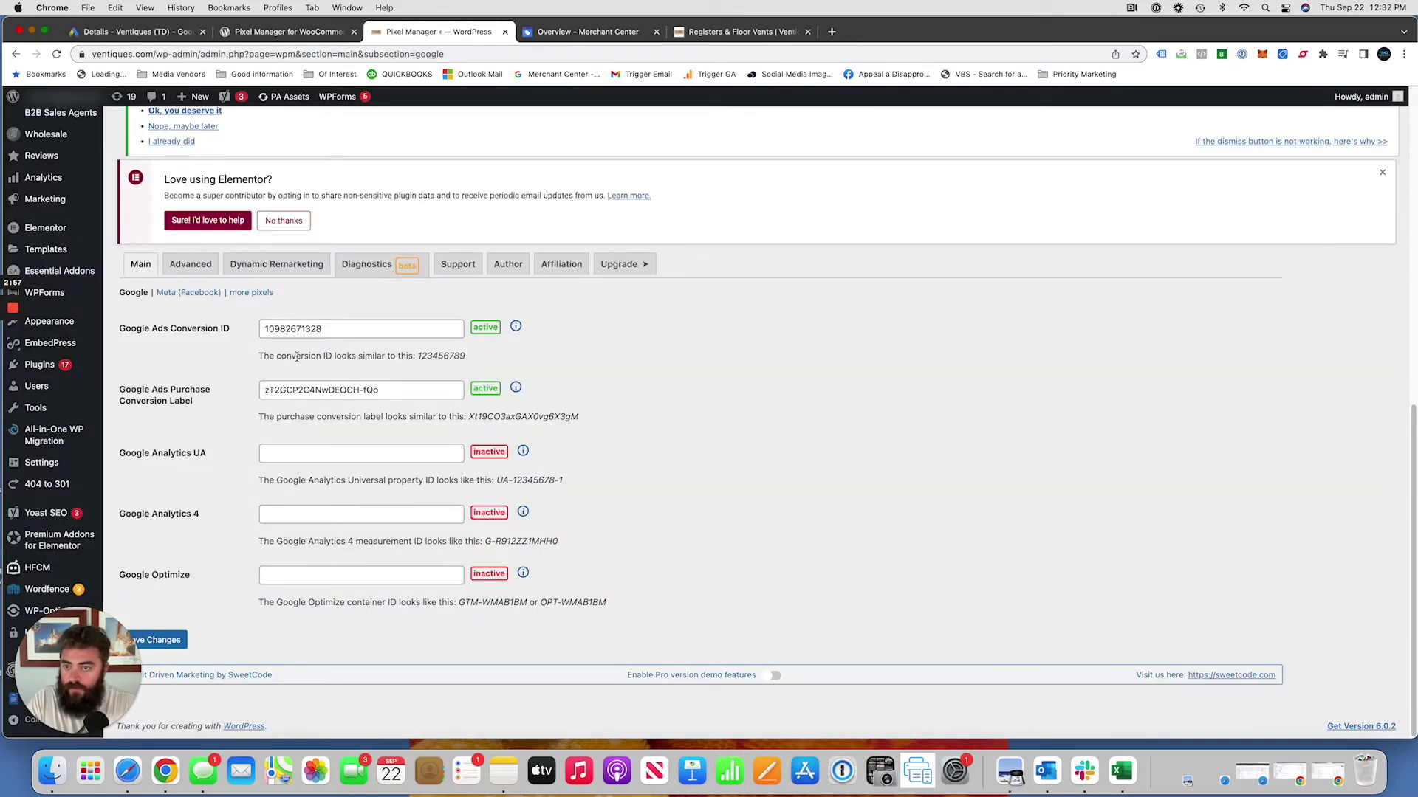
click(190, 265)
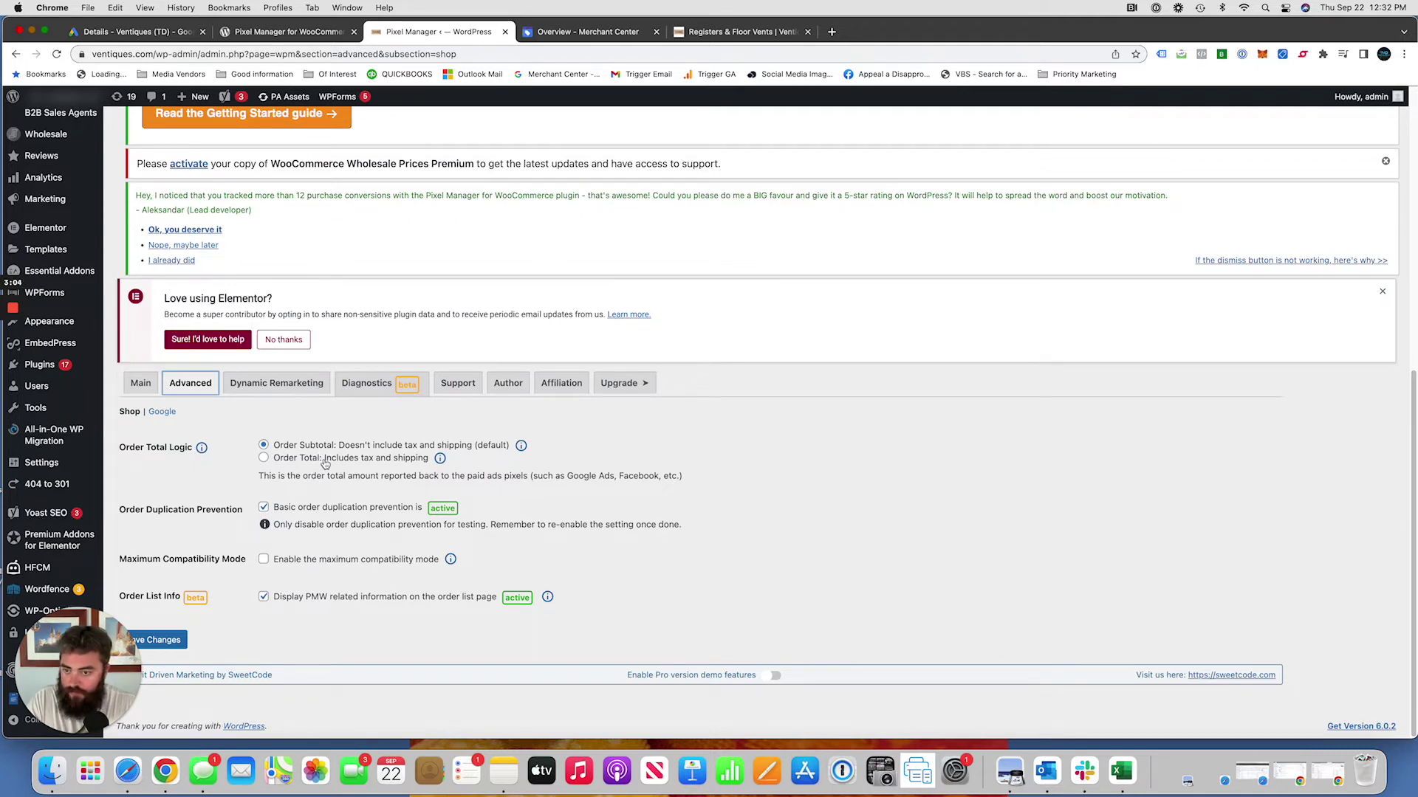
click(157, 412)
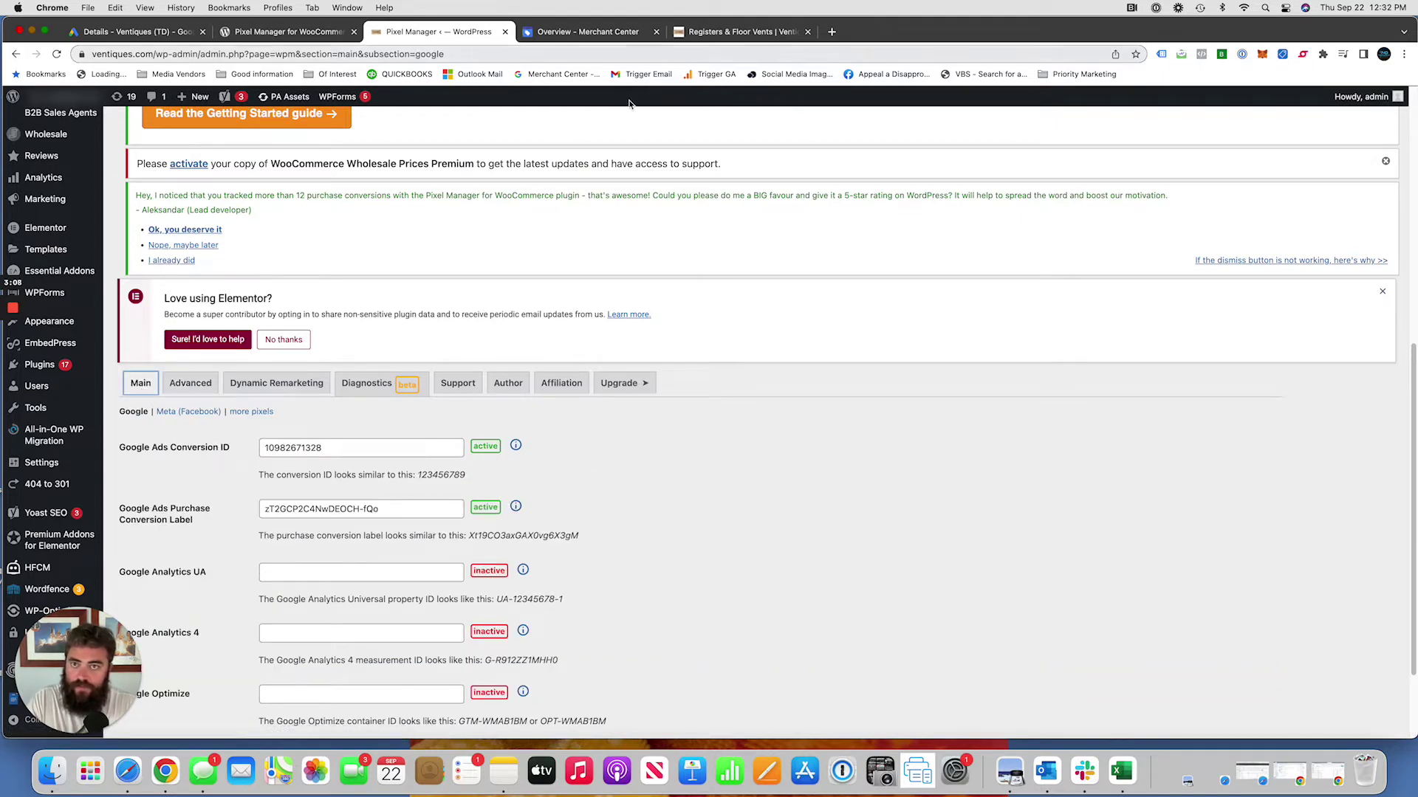
mouse_move(36, 325)
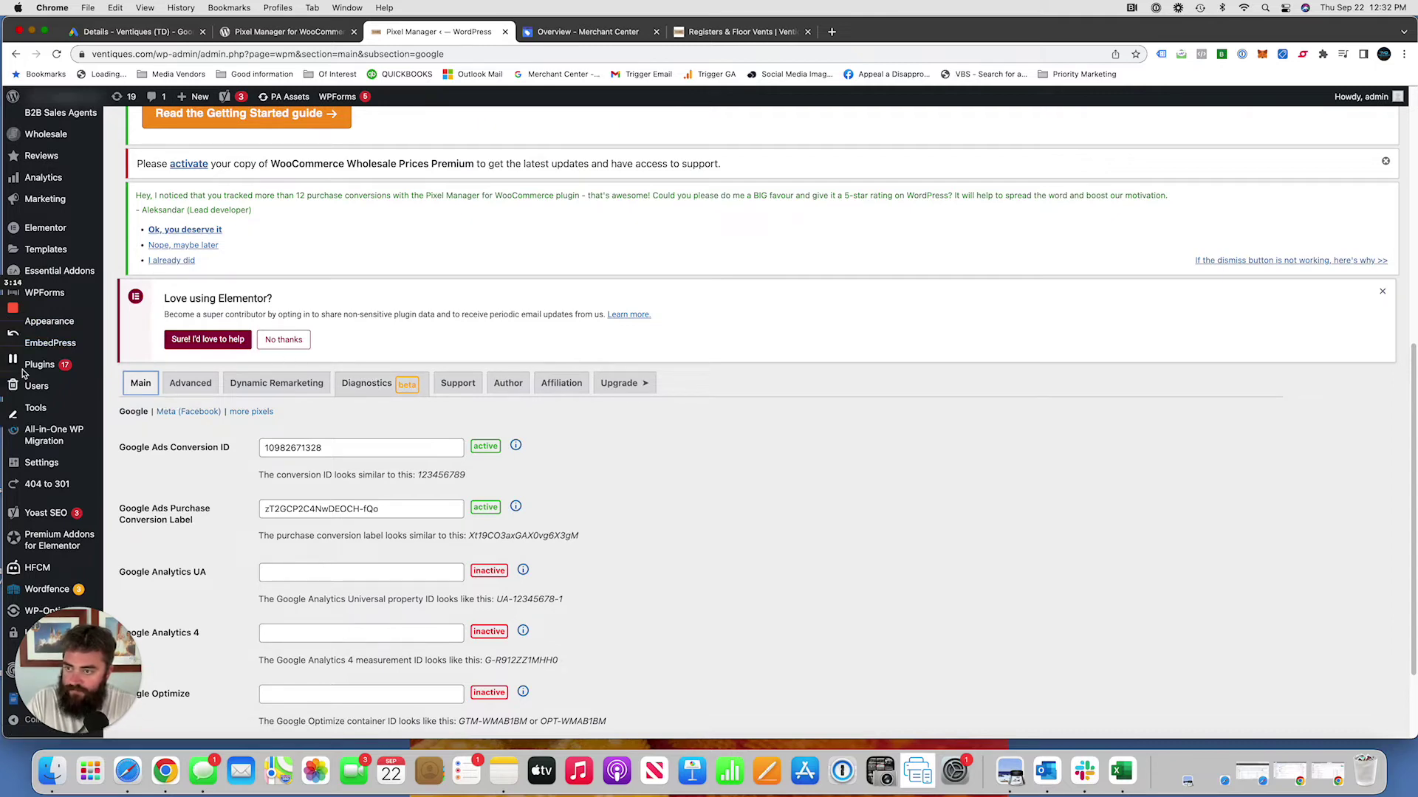
click(13, 361)
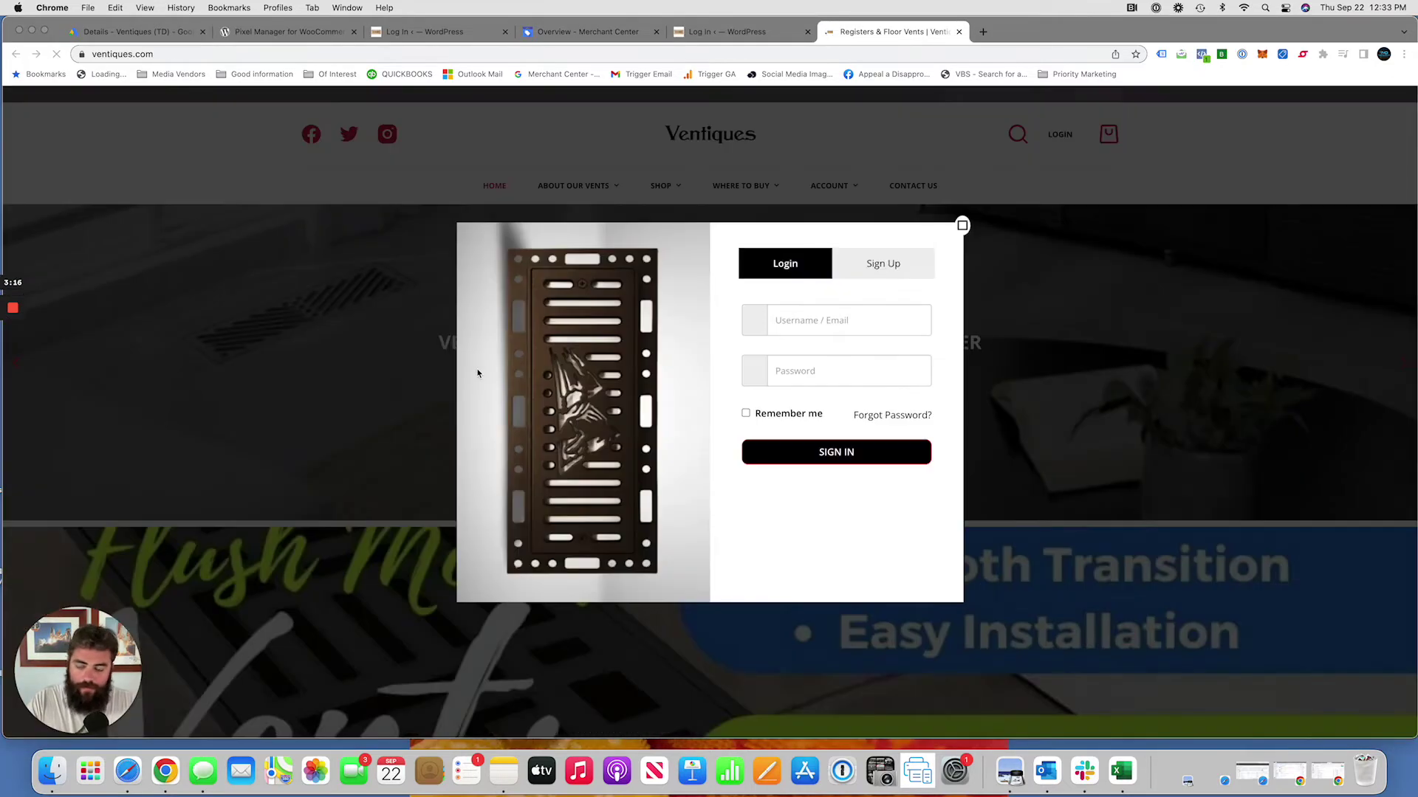
Dismiss the login popup, browse Shop > Discounted, and open the Ventique Breeze register
click(960, 226)
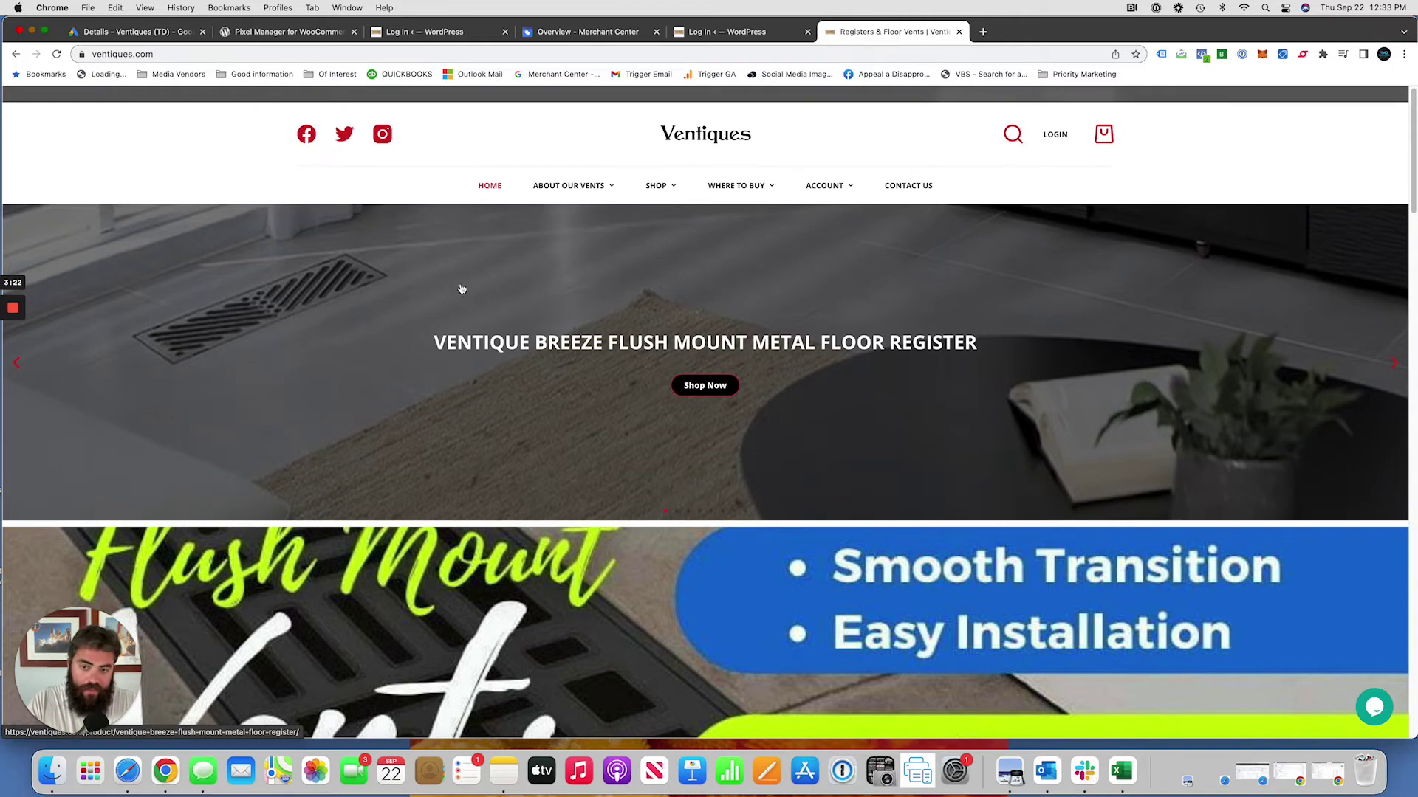
mouse_move(662, 193)
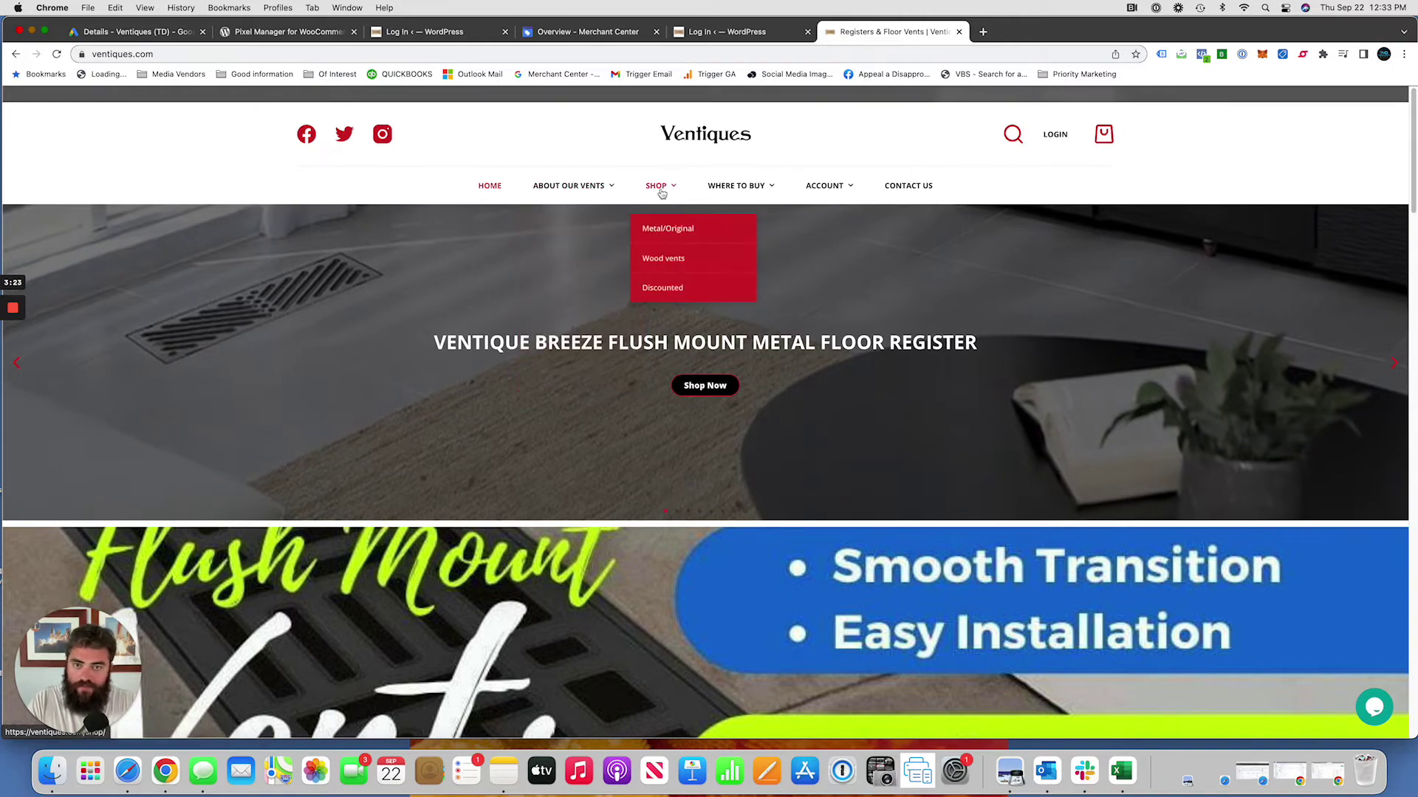
click(665, 289)
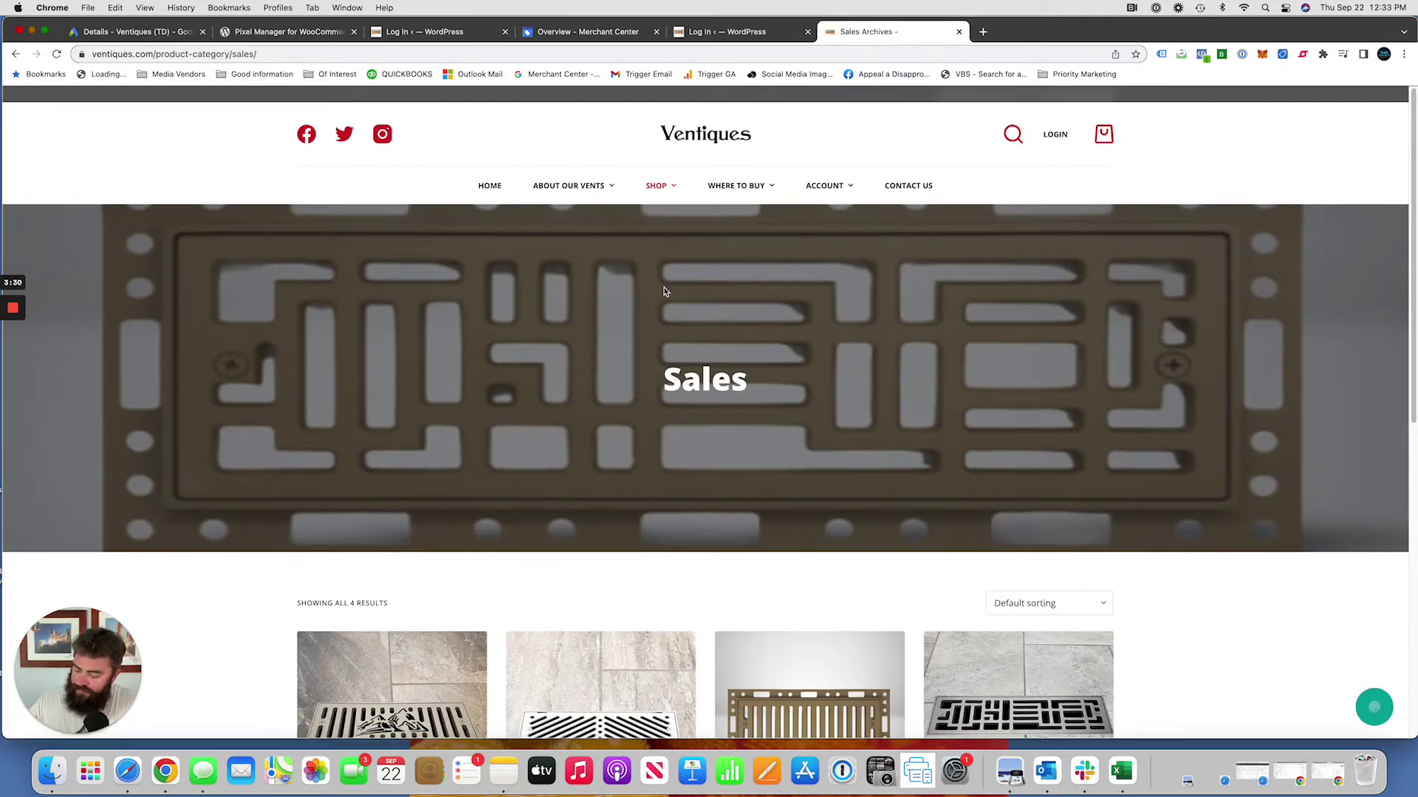
scroll(599, 338, down, 2)
scroll(598, 338, down, 5)
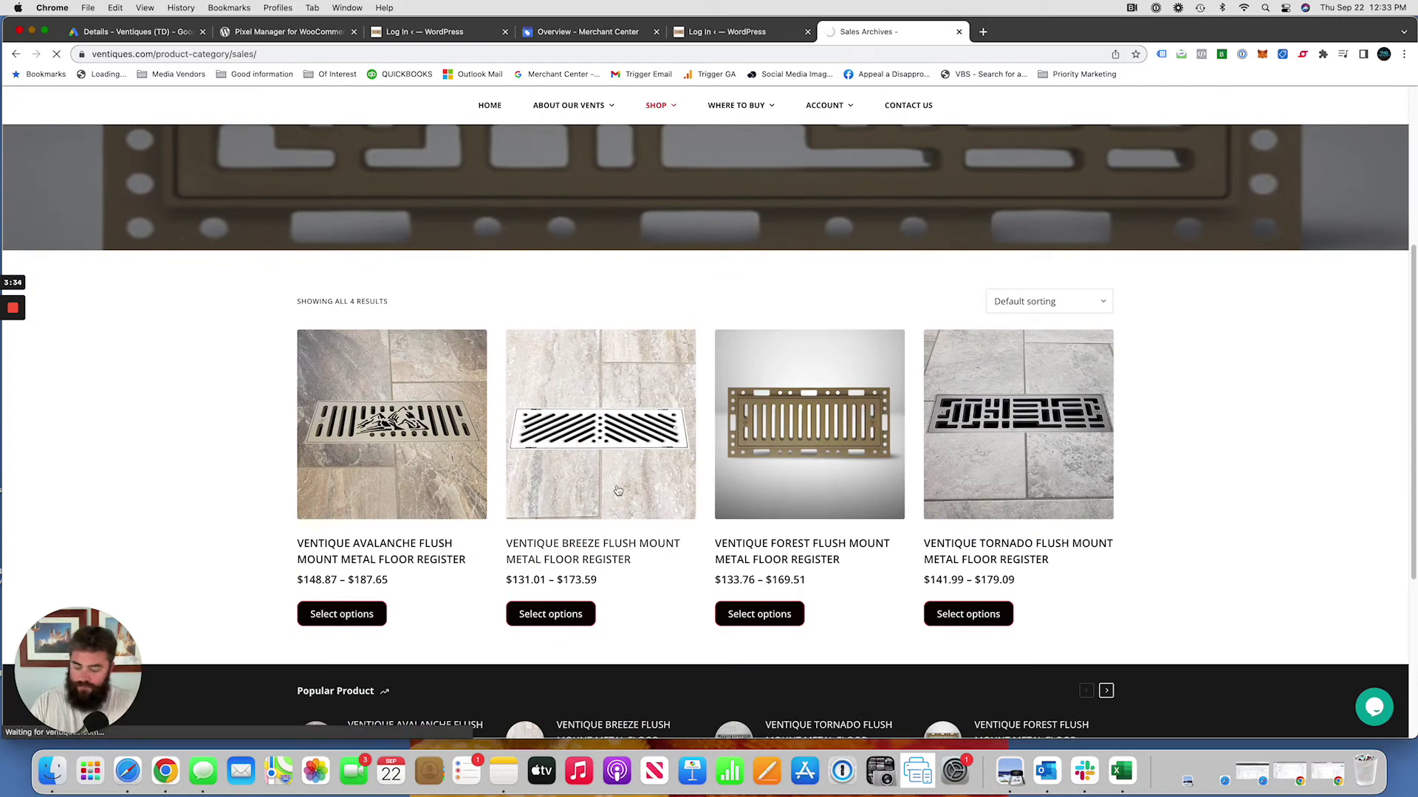
click(620, 488)
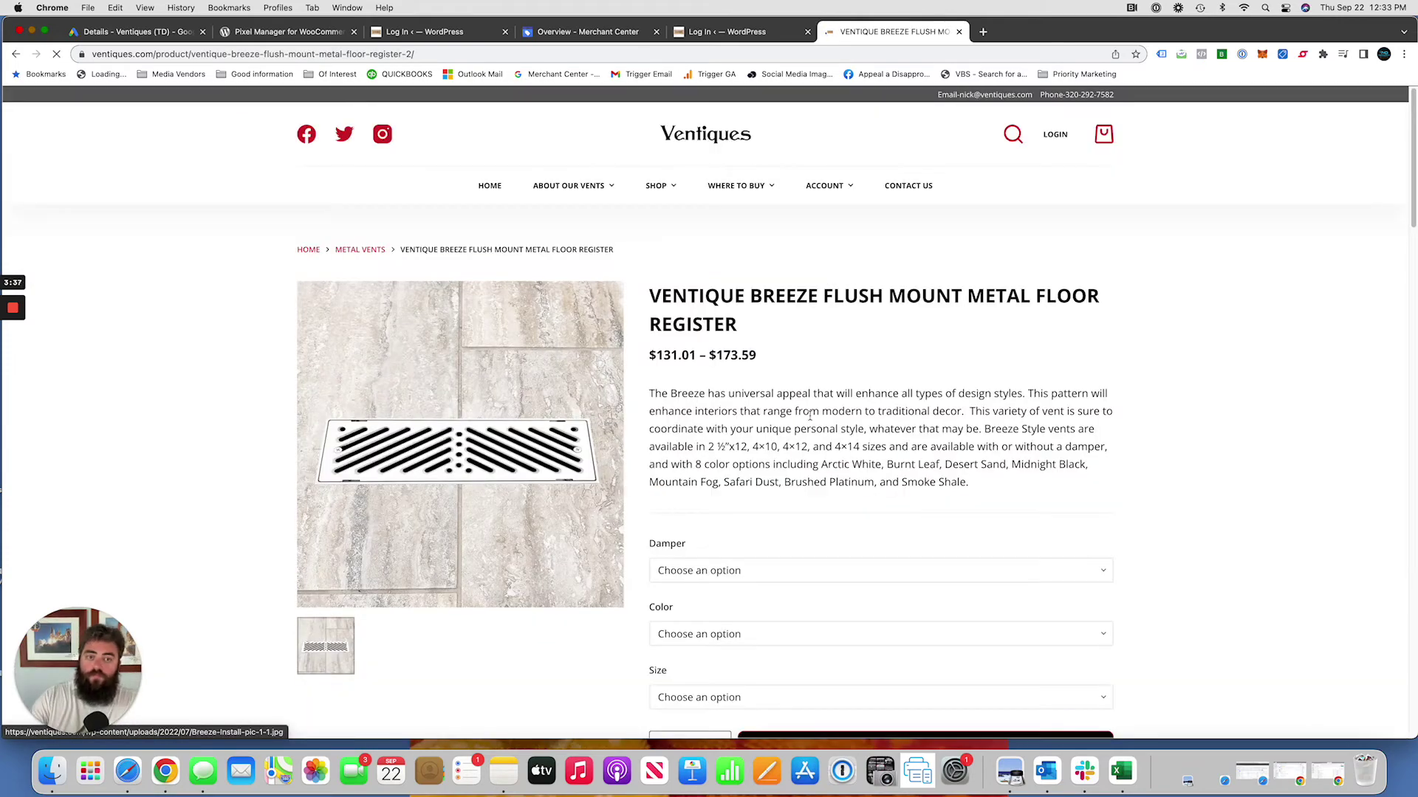
Add the Breeze register with No damper, Mountain Fog colour and 2.5x12 size ($131.01) to the cart
scroll(810, 415, down, 3)
click(749, 464)
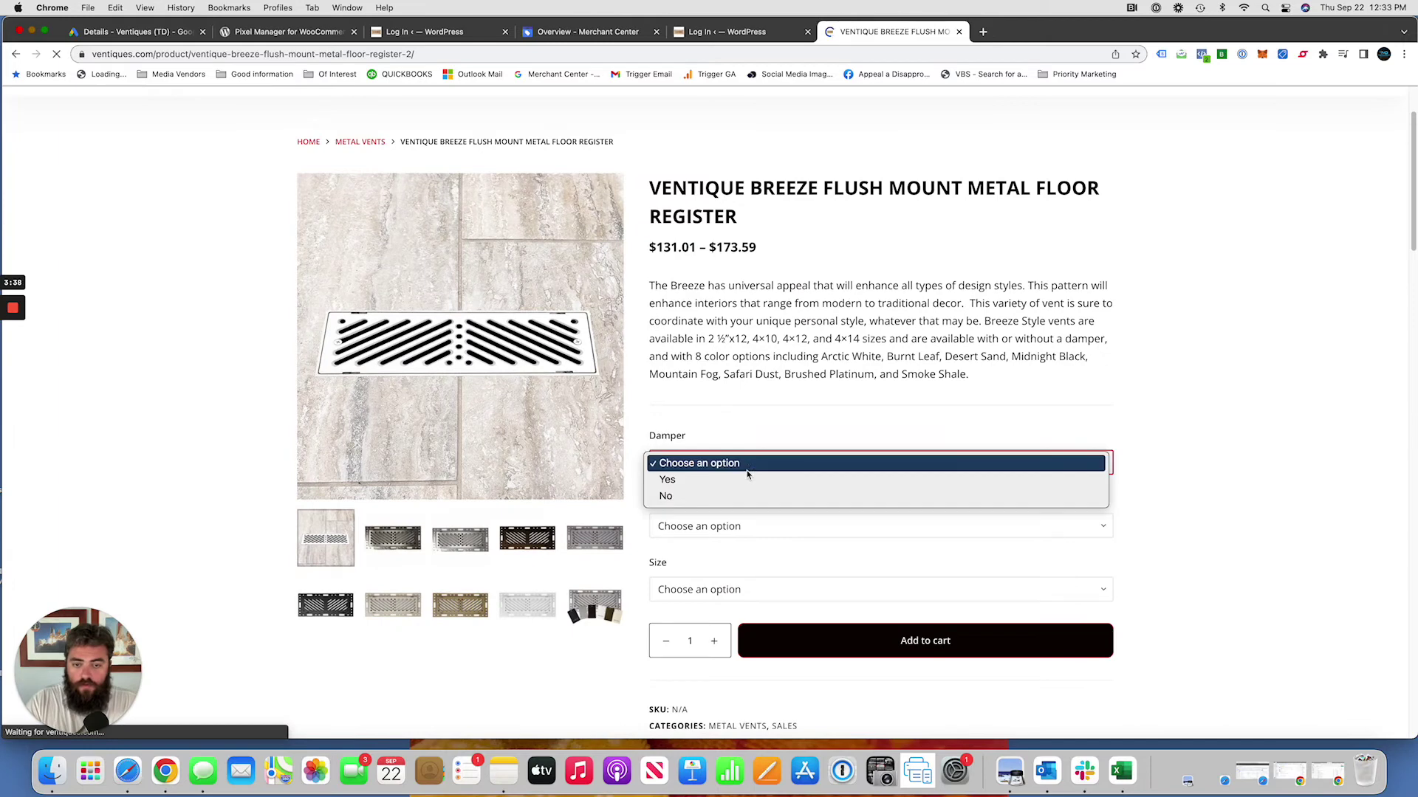
click(741, 483)
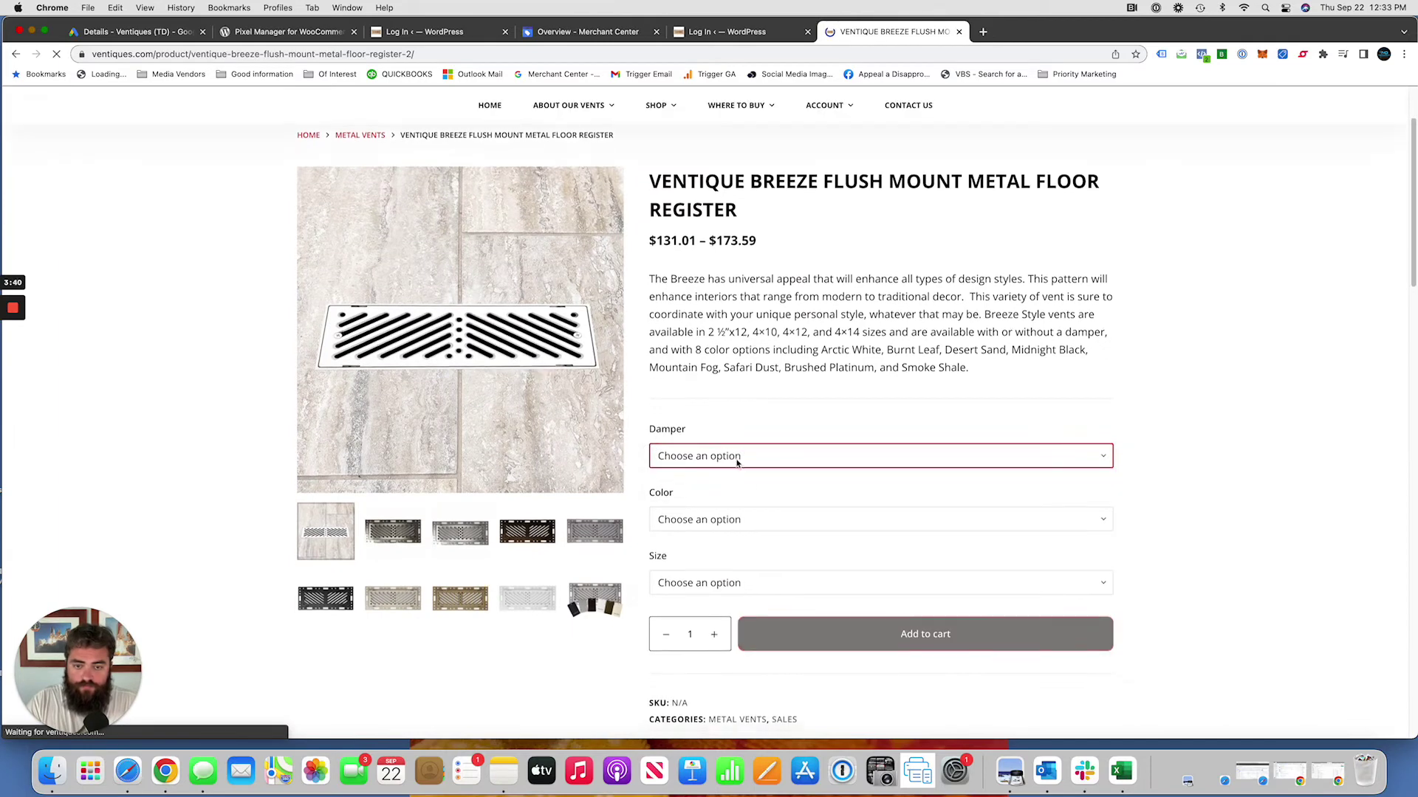
scroll(737, 436, down, 2)
click(739, 383)
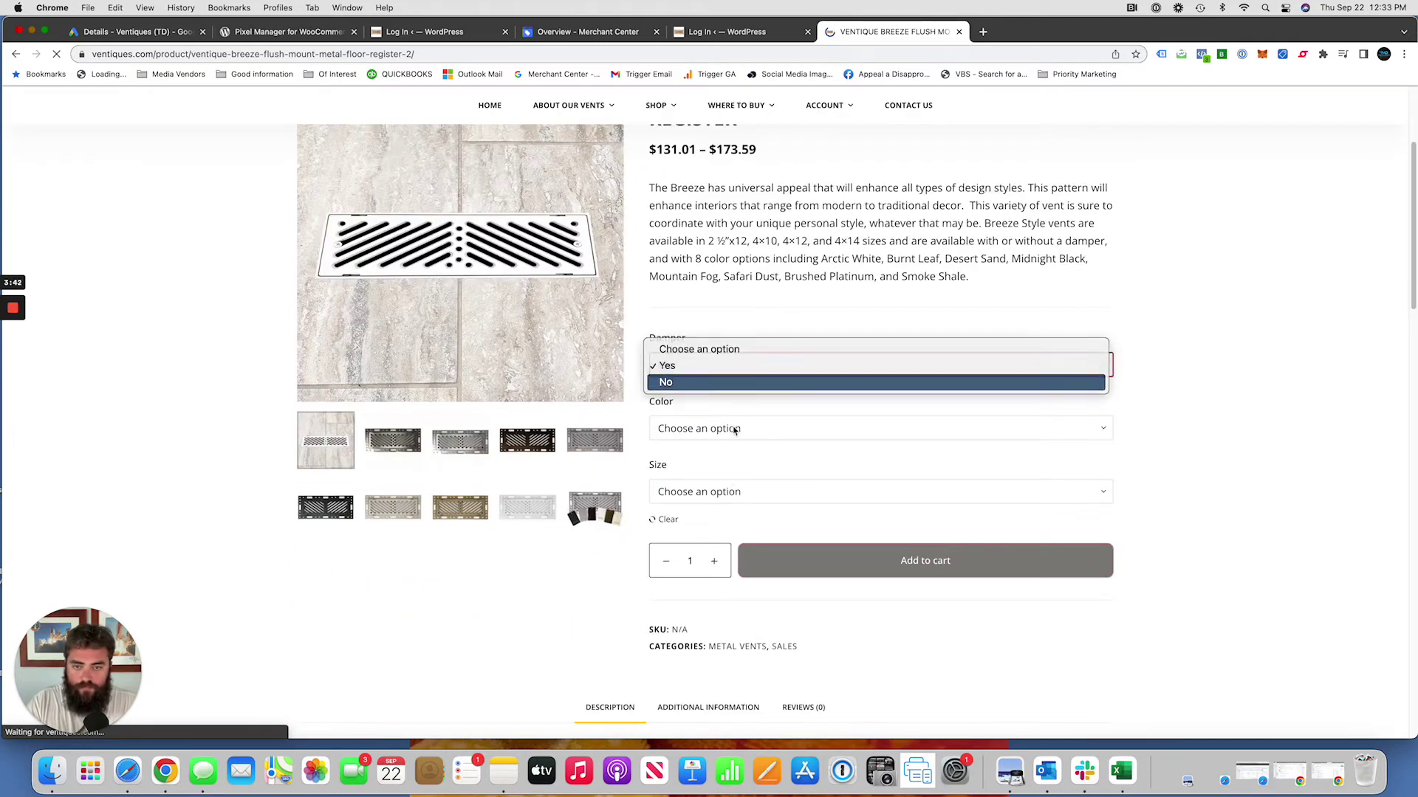
click(730, 381)
click(731, 429)
click(731, 462)
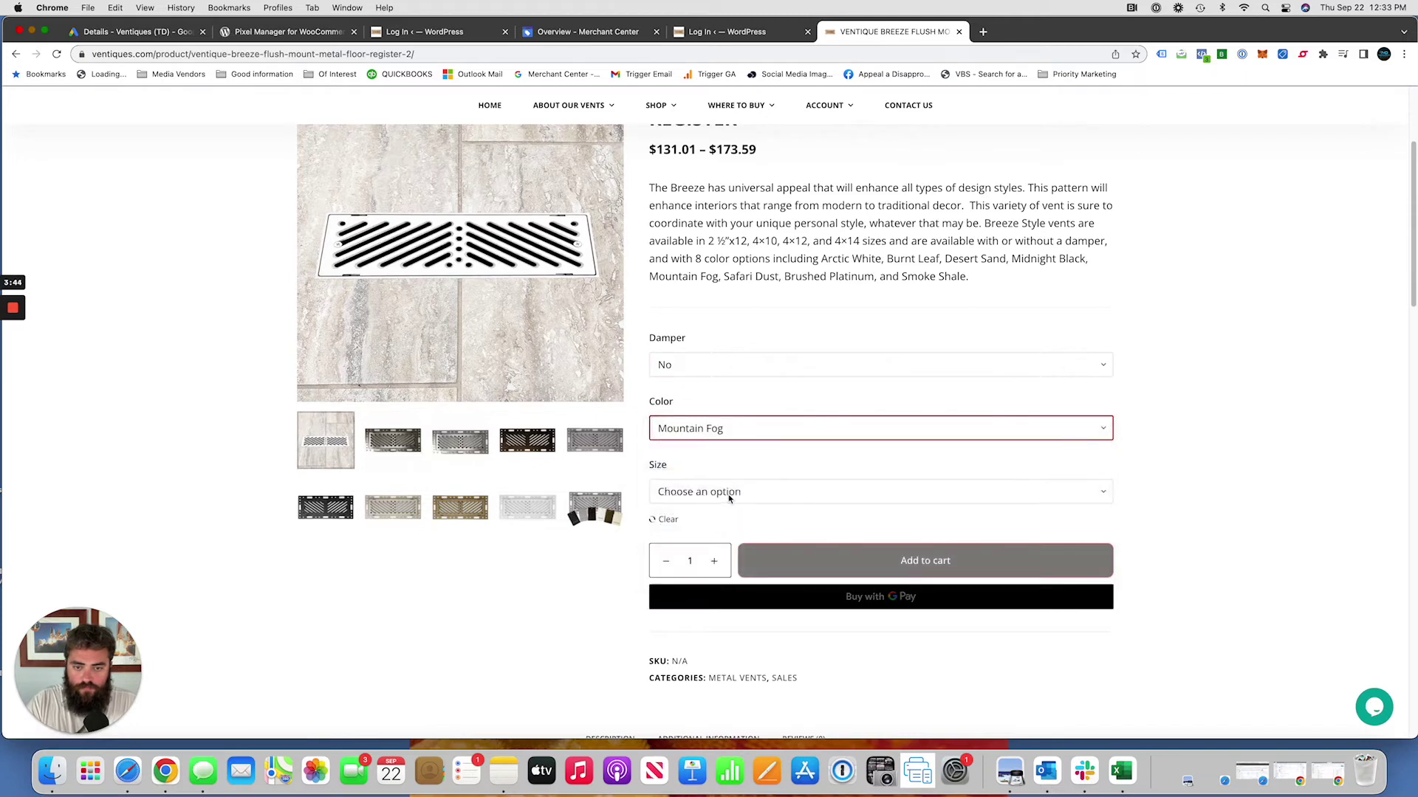
click(728, 492)
click(731, 507)
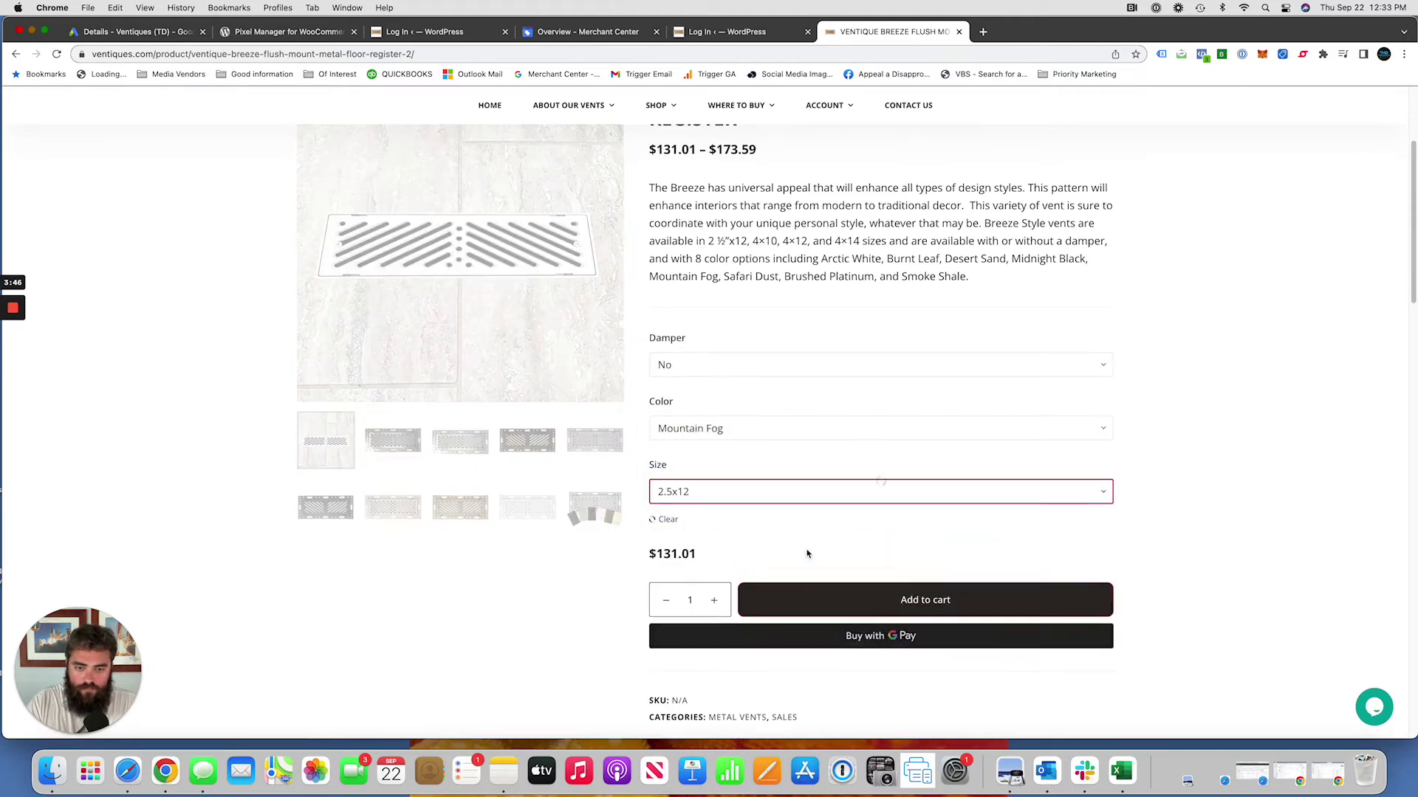
click(849, 602)
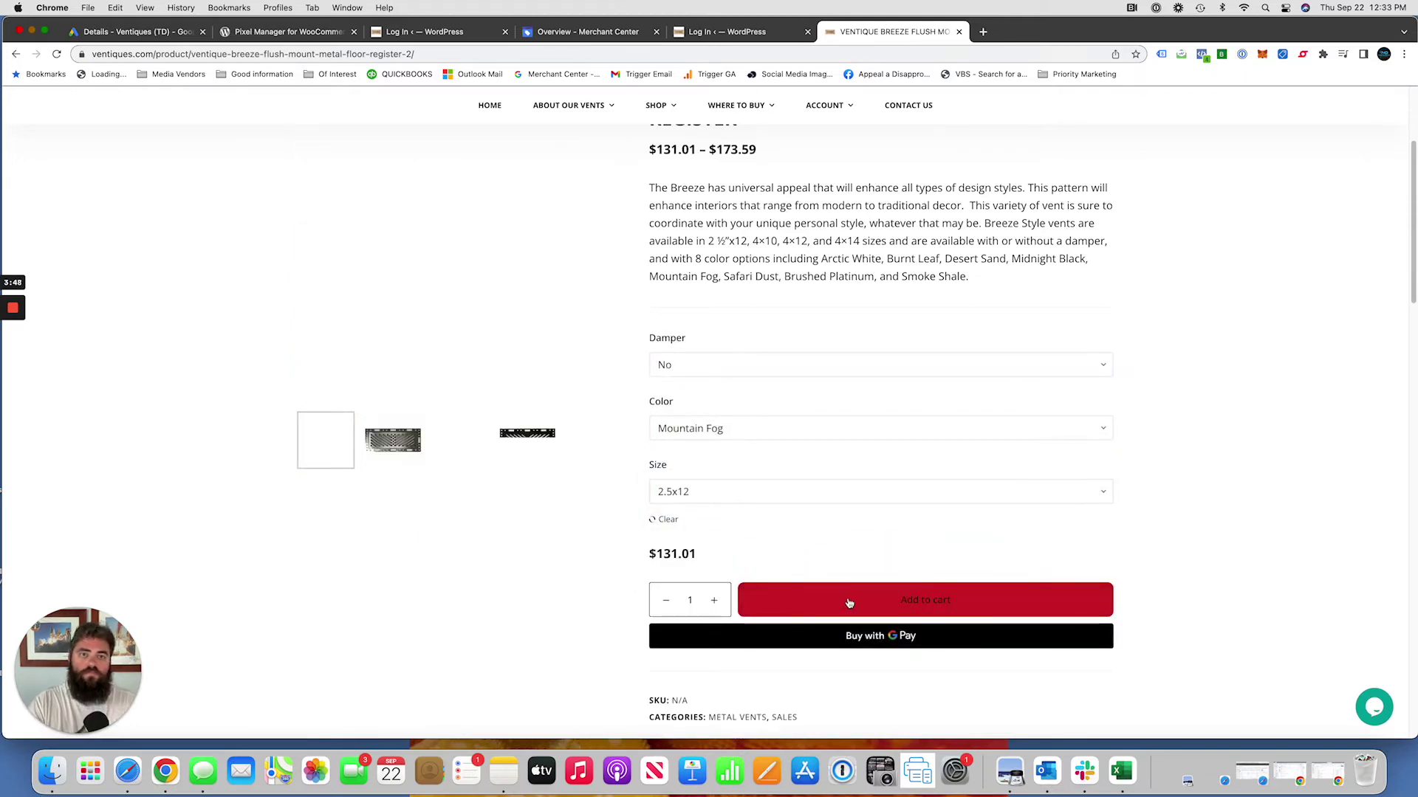
click(1162, 55)
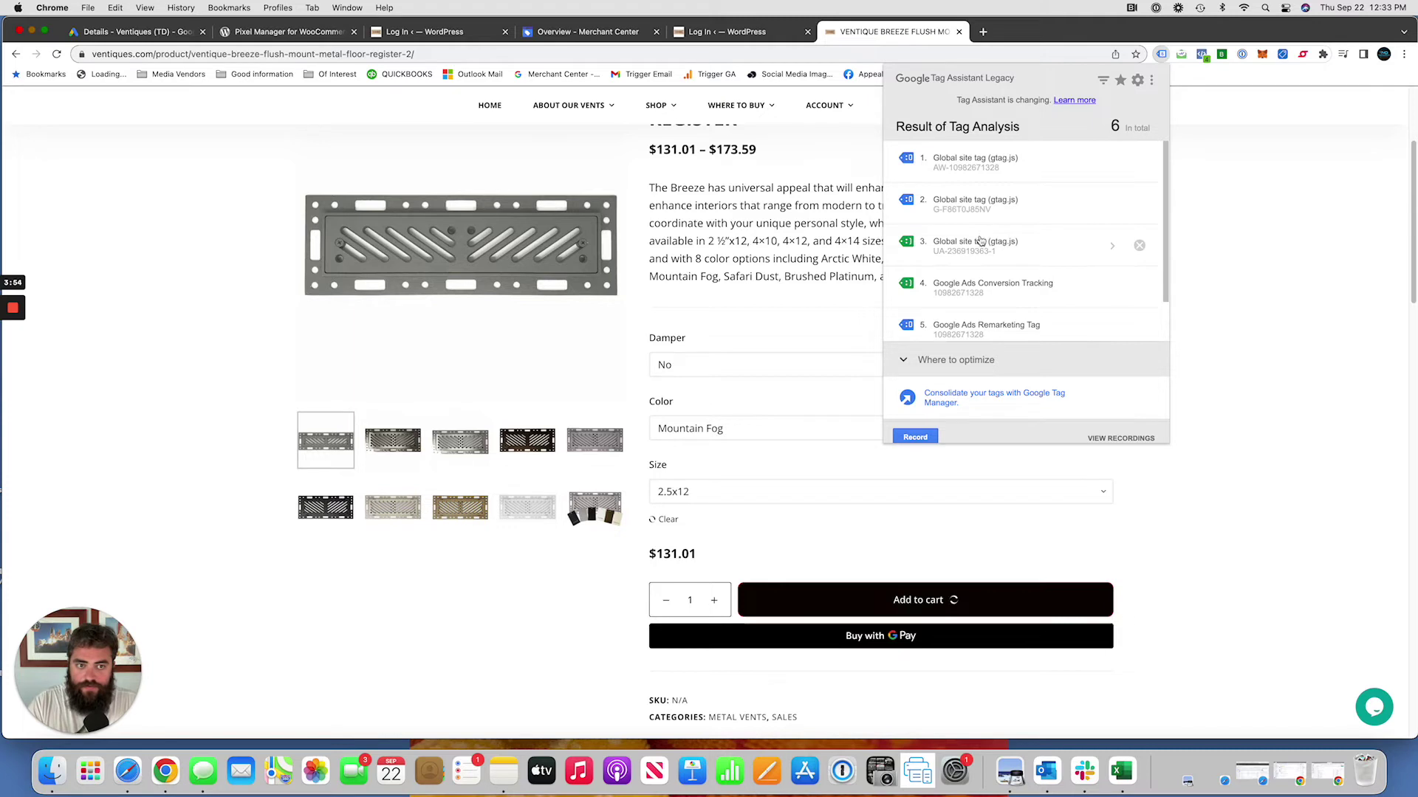
Check the final digits of the Purchase Conversion ID in Google Ads
scroll(958, 273, down, 1)
scroll(957, 273, down, 2)
scroll(952, 221, up, 3)
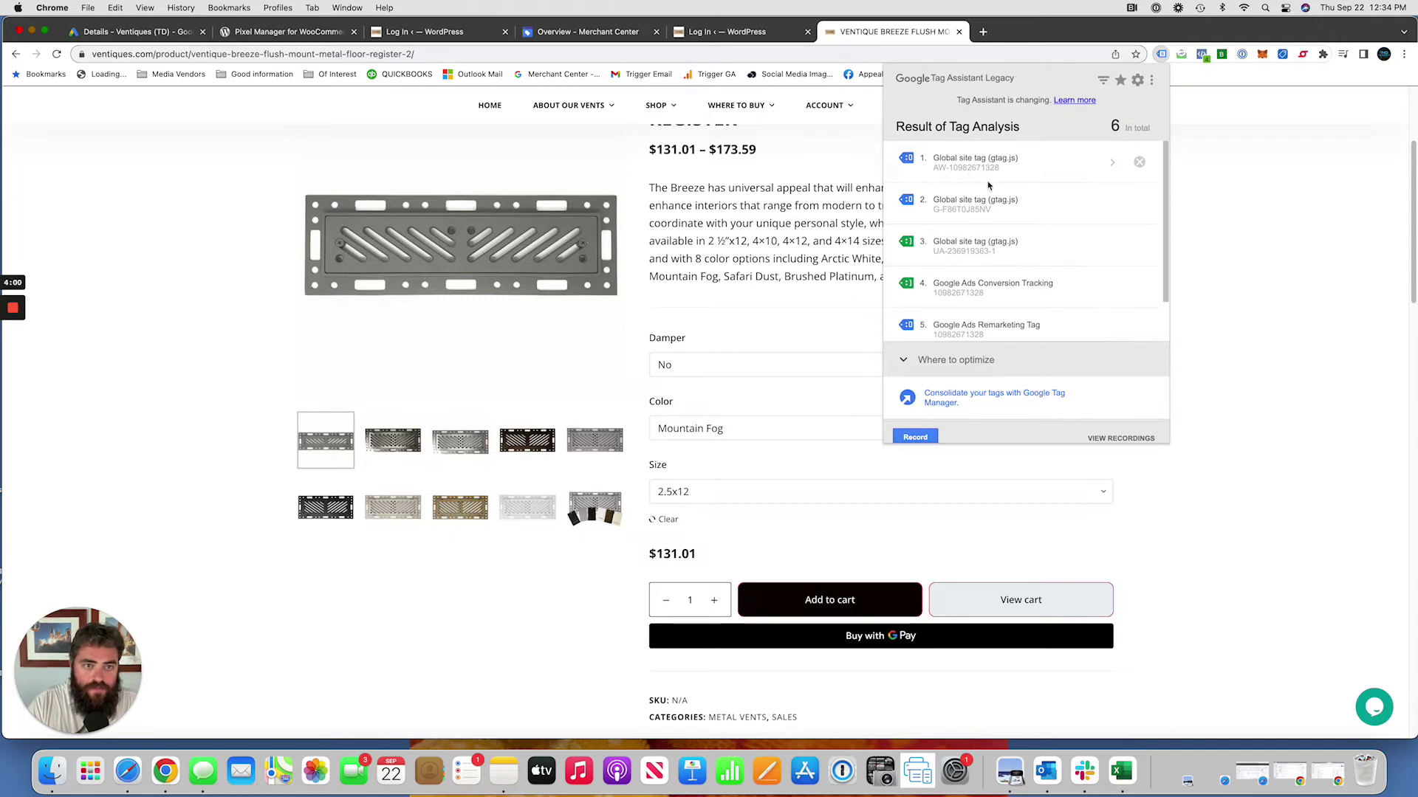
click(174, 34)
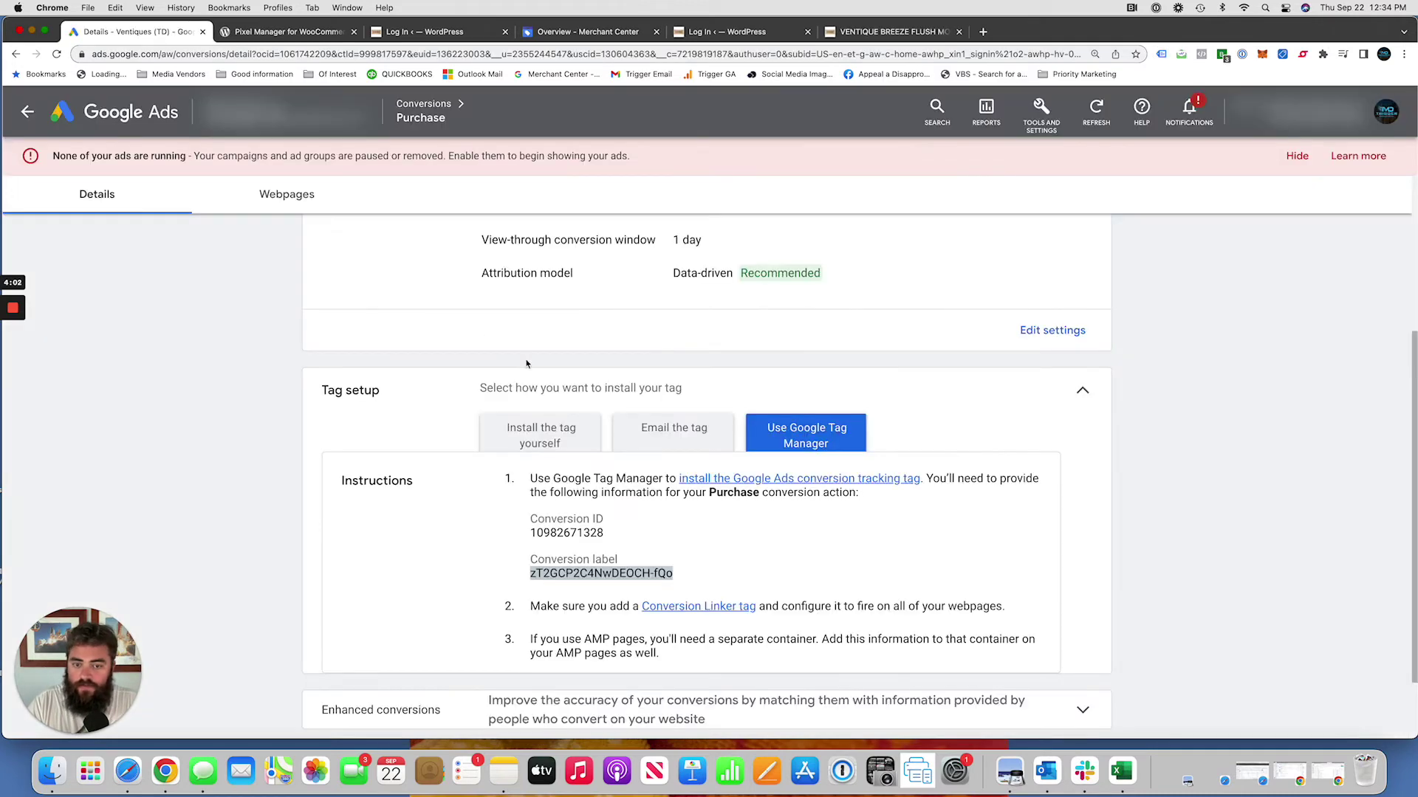
drag(563, 533, 617, 540)
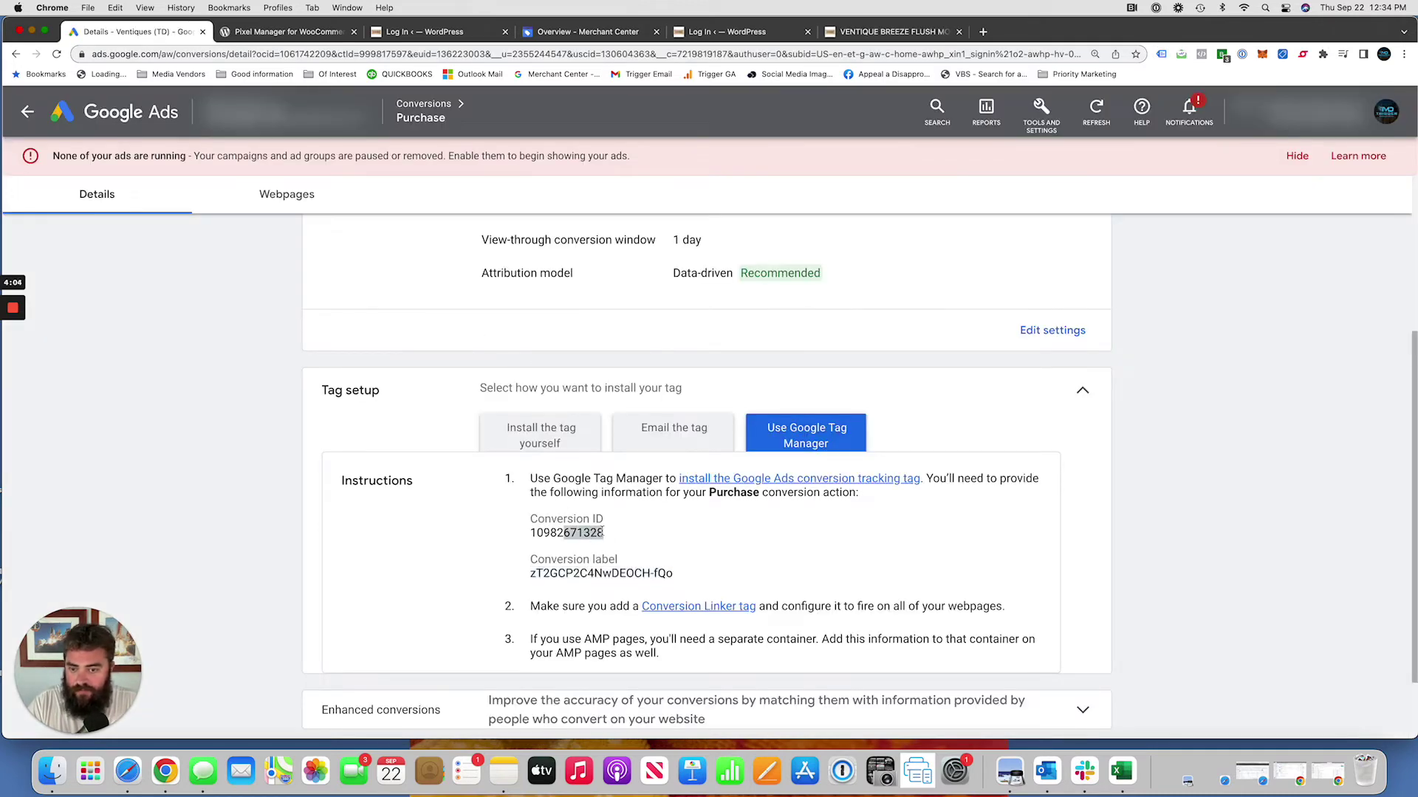
Review the product page's tags in Tag Assistant, then proceed to checkout from the mini-cart
click(892, 31)
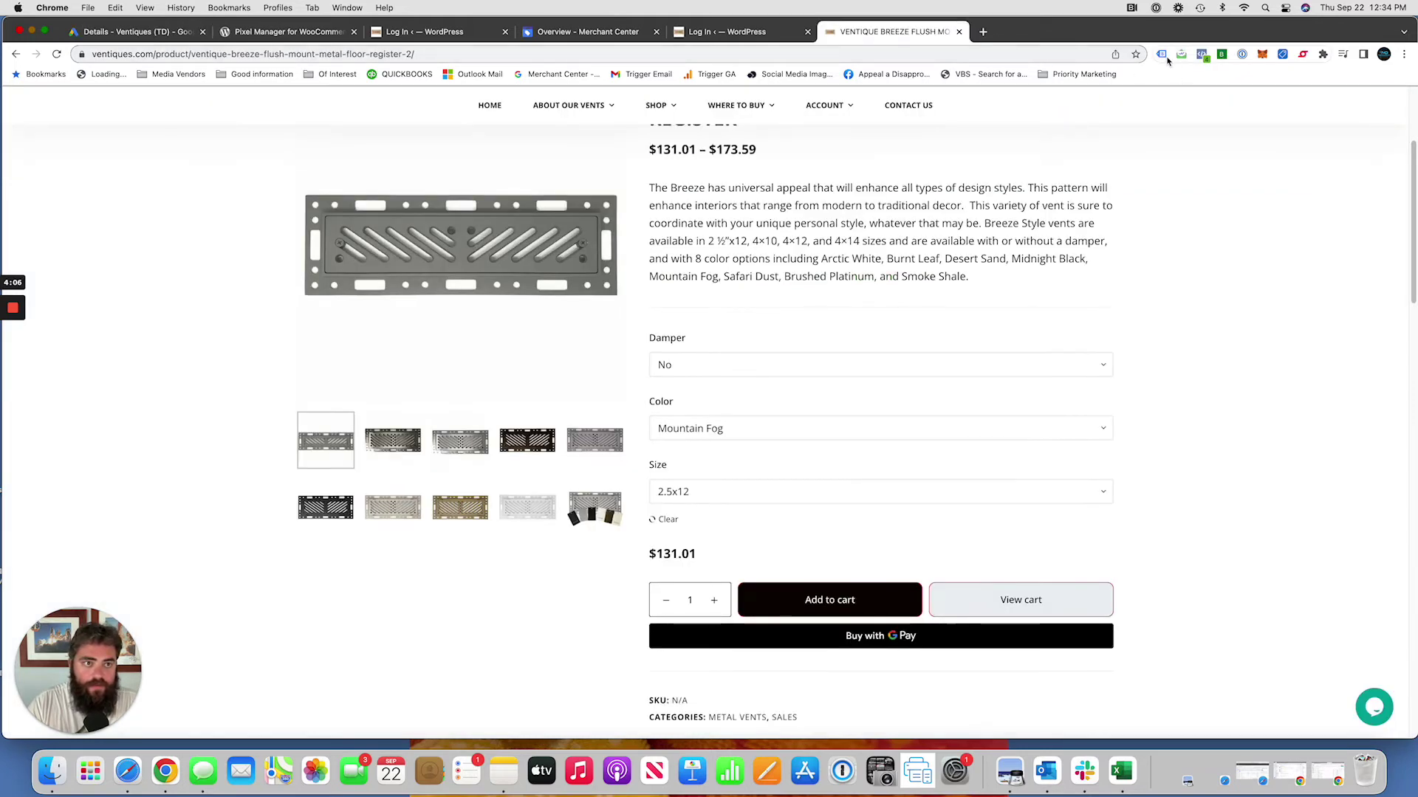
click(1162, 55)
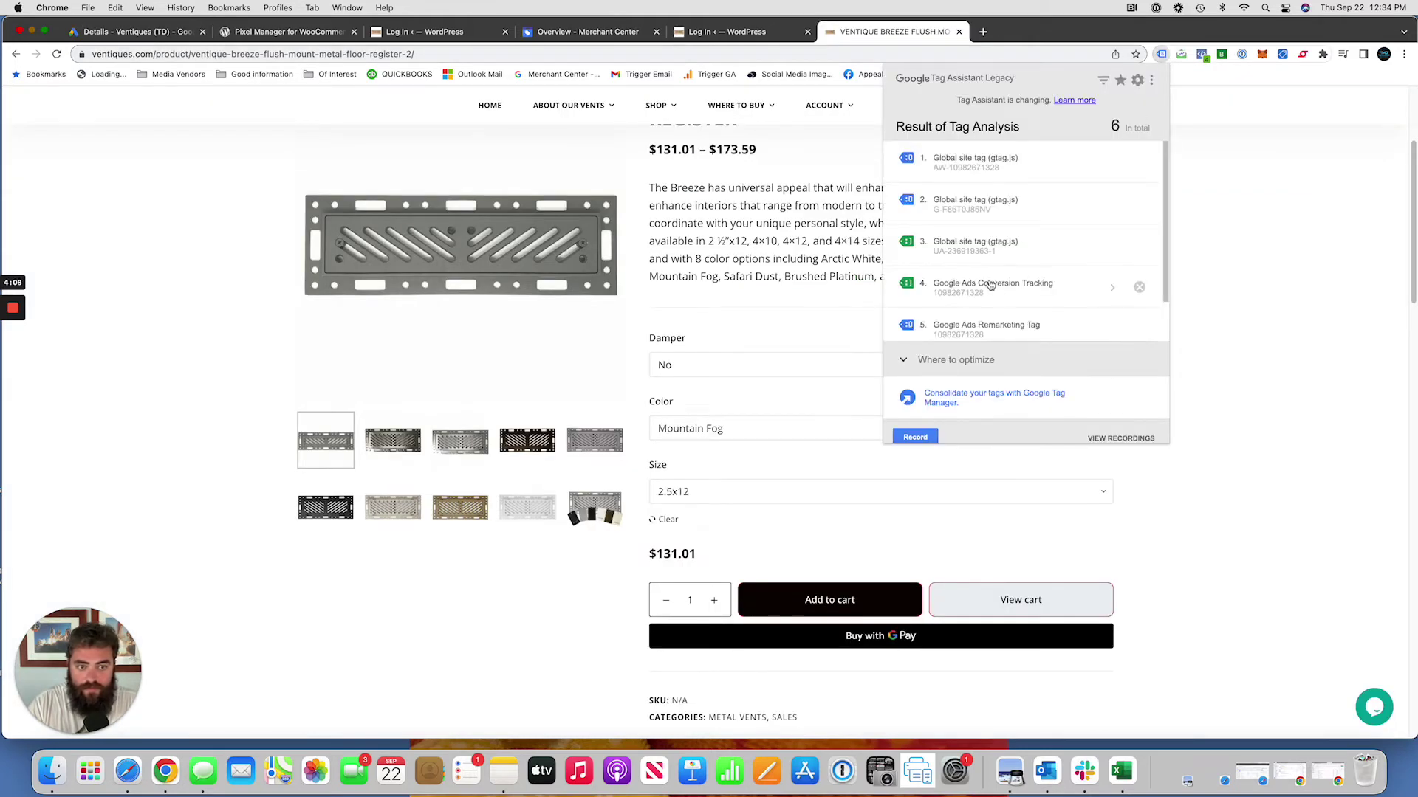
scroll(989, 286, down, 2)
scroll(989, 286, up, 2)
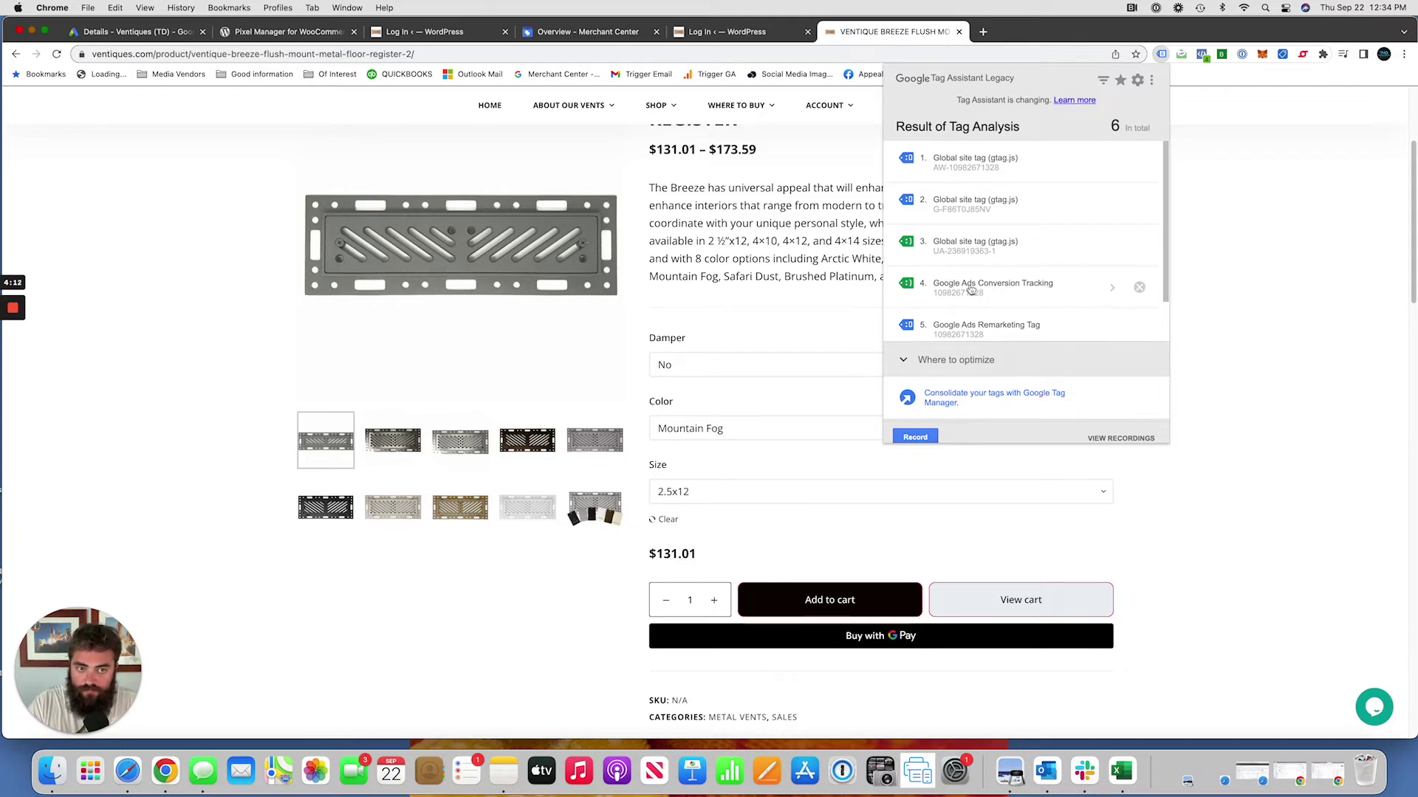
click(1236, 242)
scroll(946, 424, up, 3)
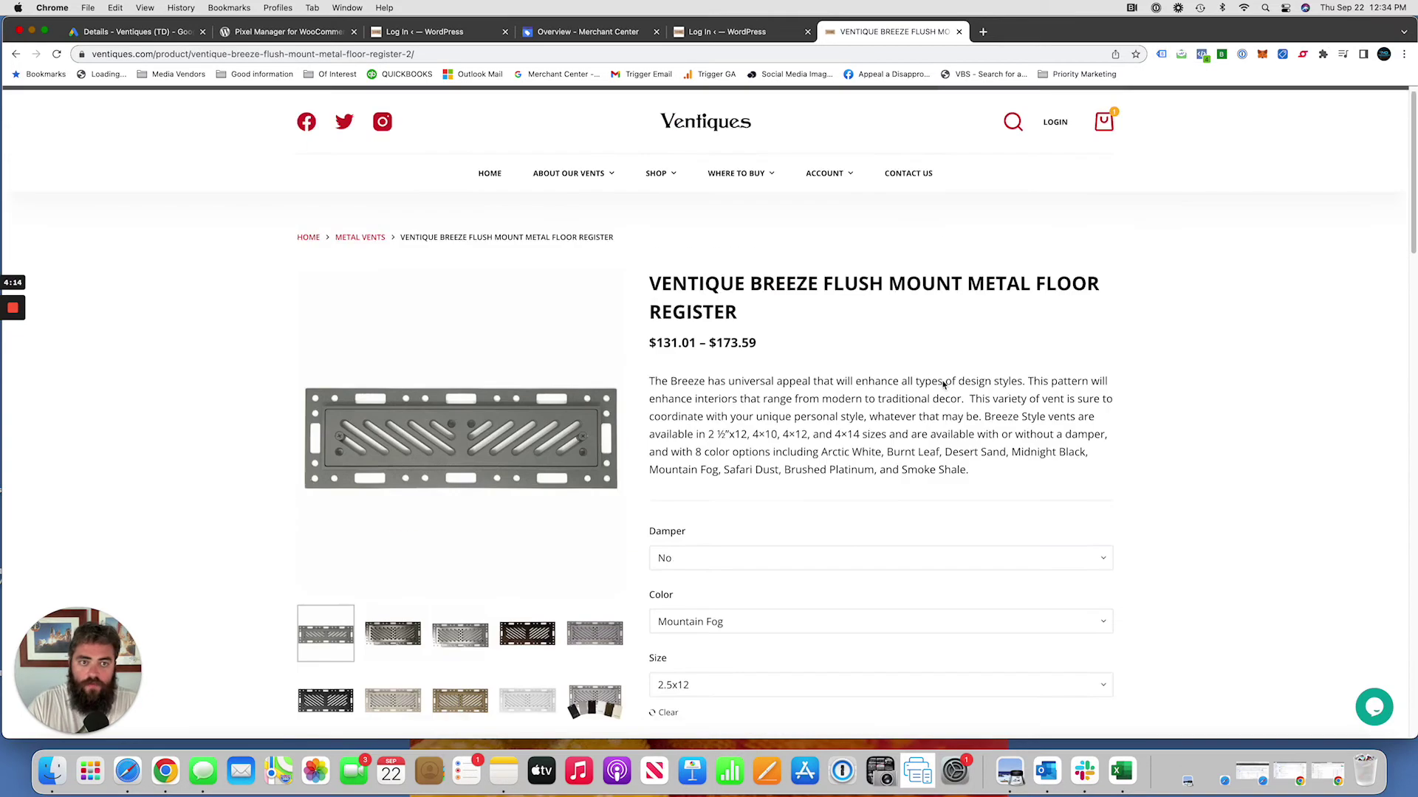
mouse_move(1101, 132)
click(1068, 391)
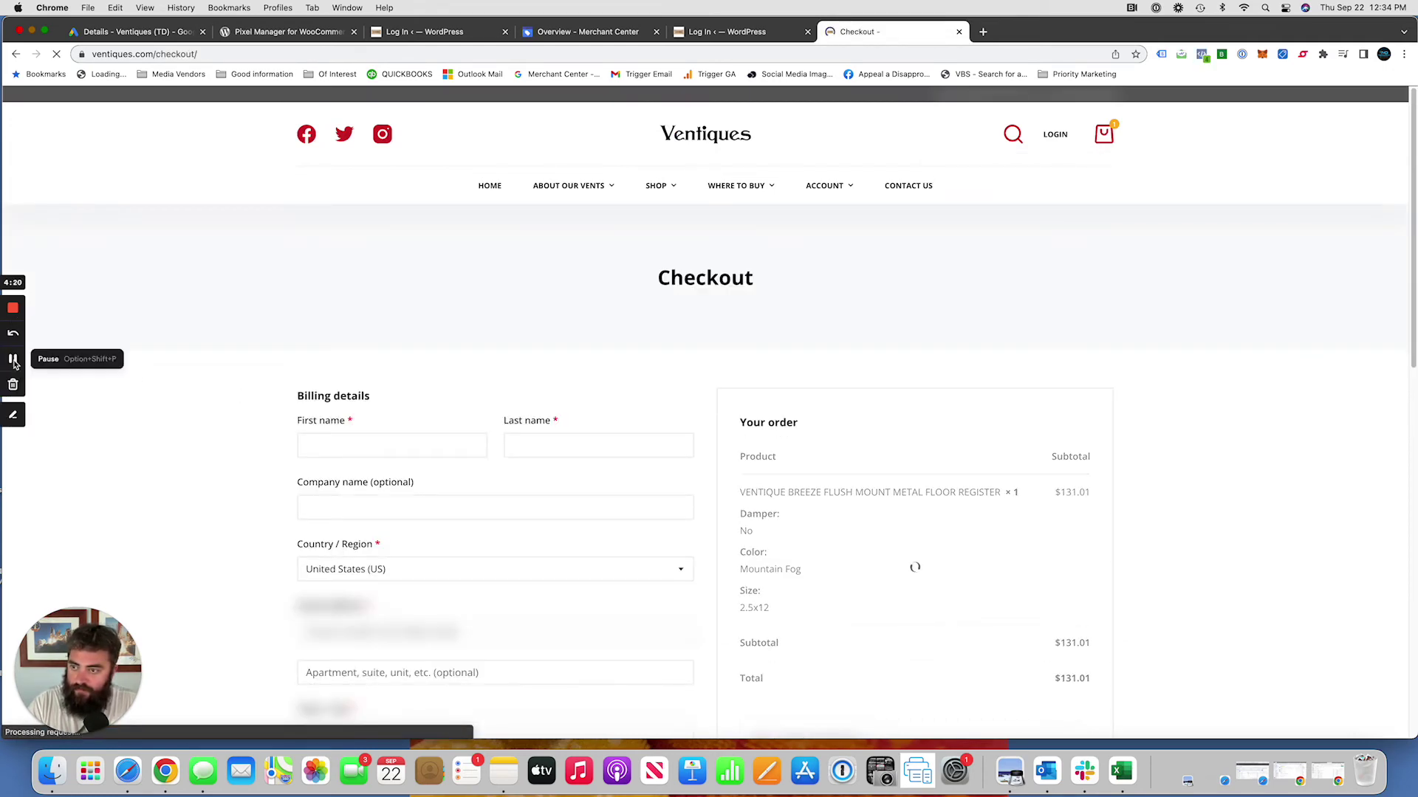
Complete the checkout and place the $131.01 test order
click(13, 361)
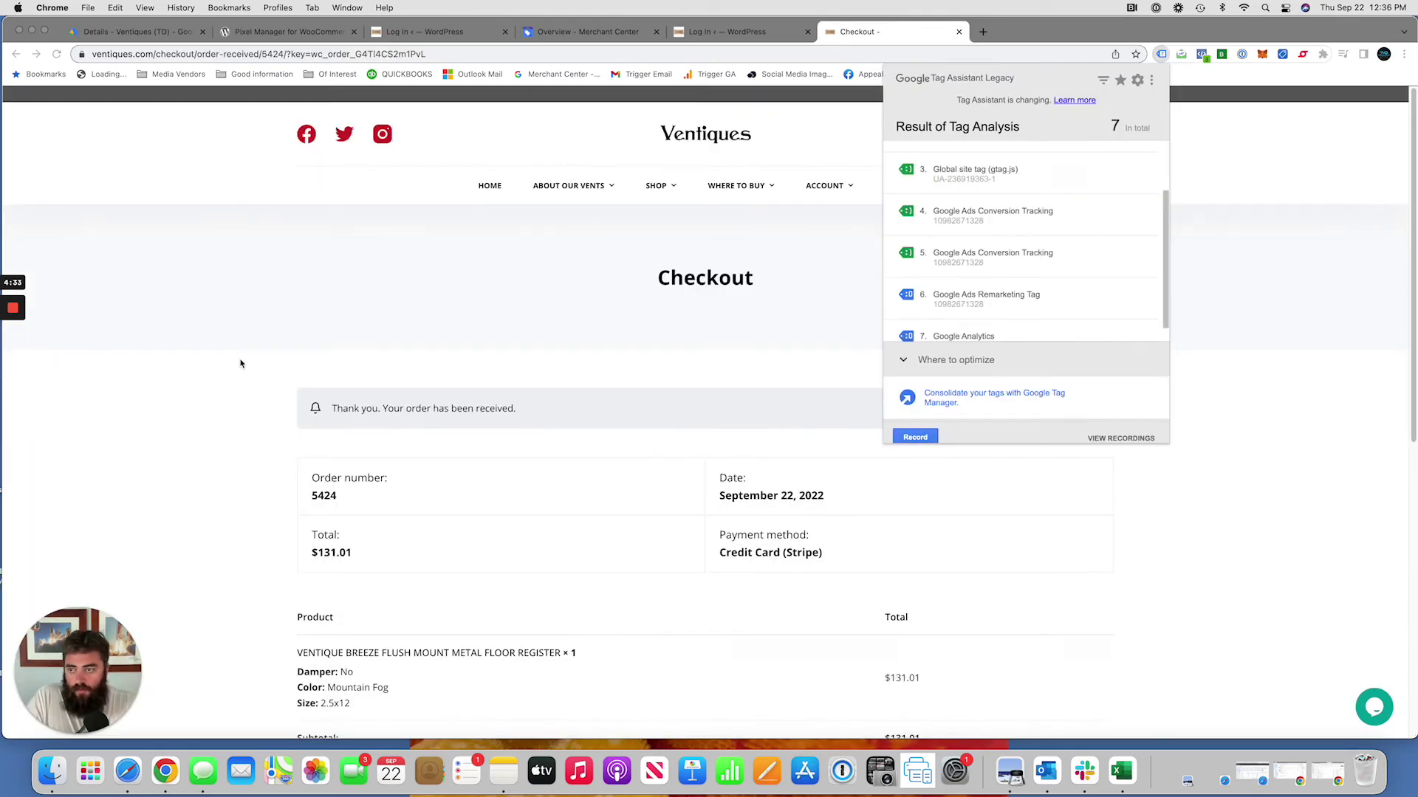
click(240, 363)
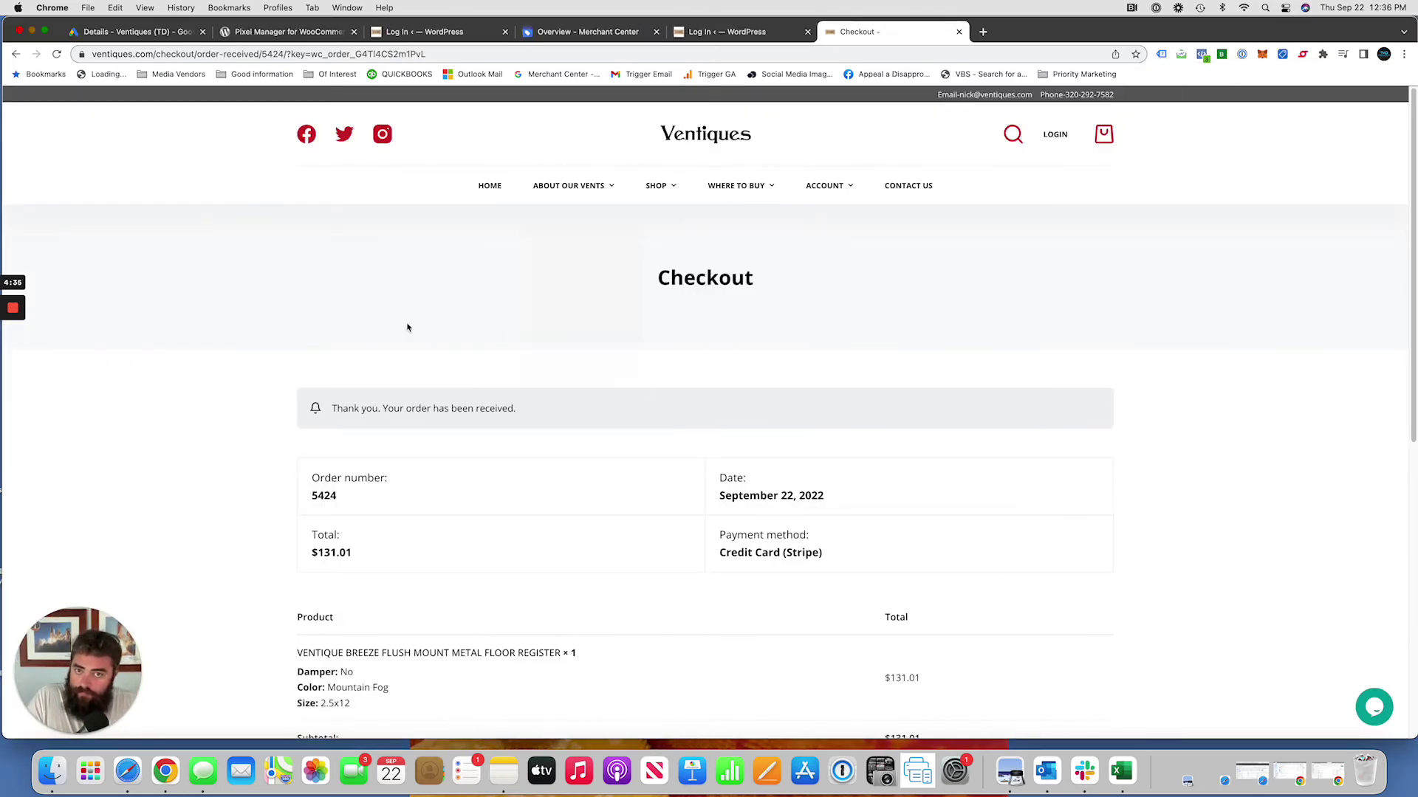
scroll(371, 338, down, 5)
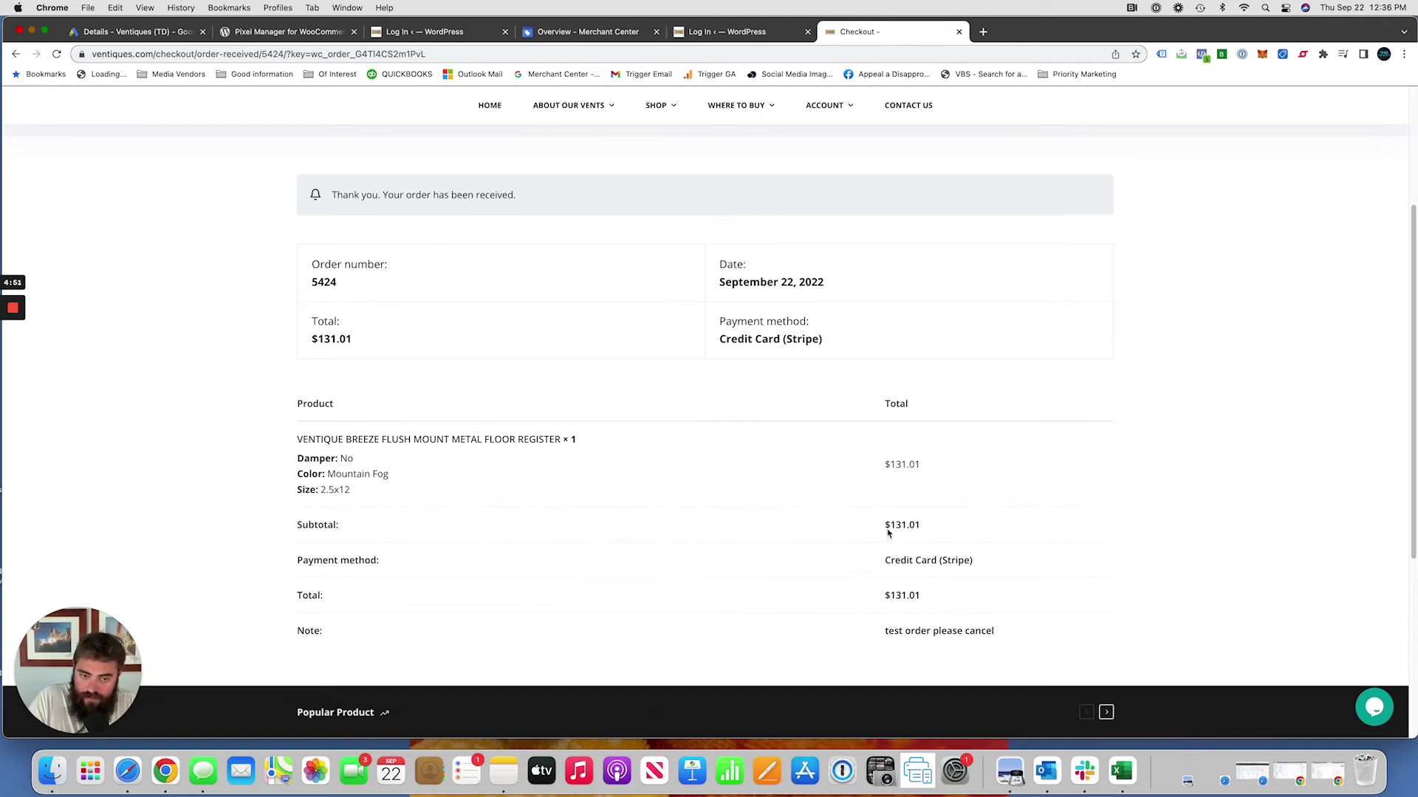
scroll(901, 519, up, 5)
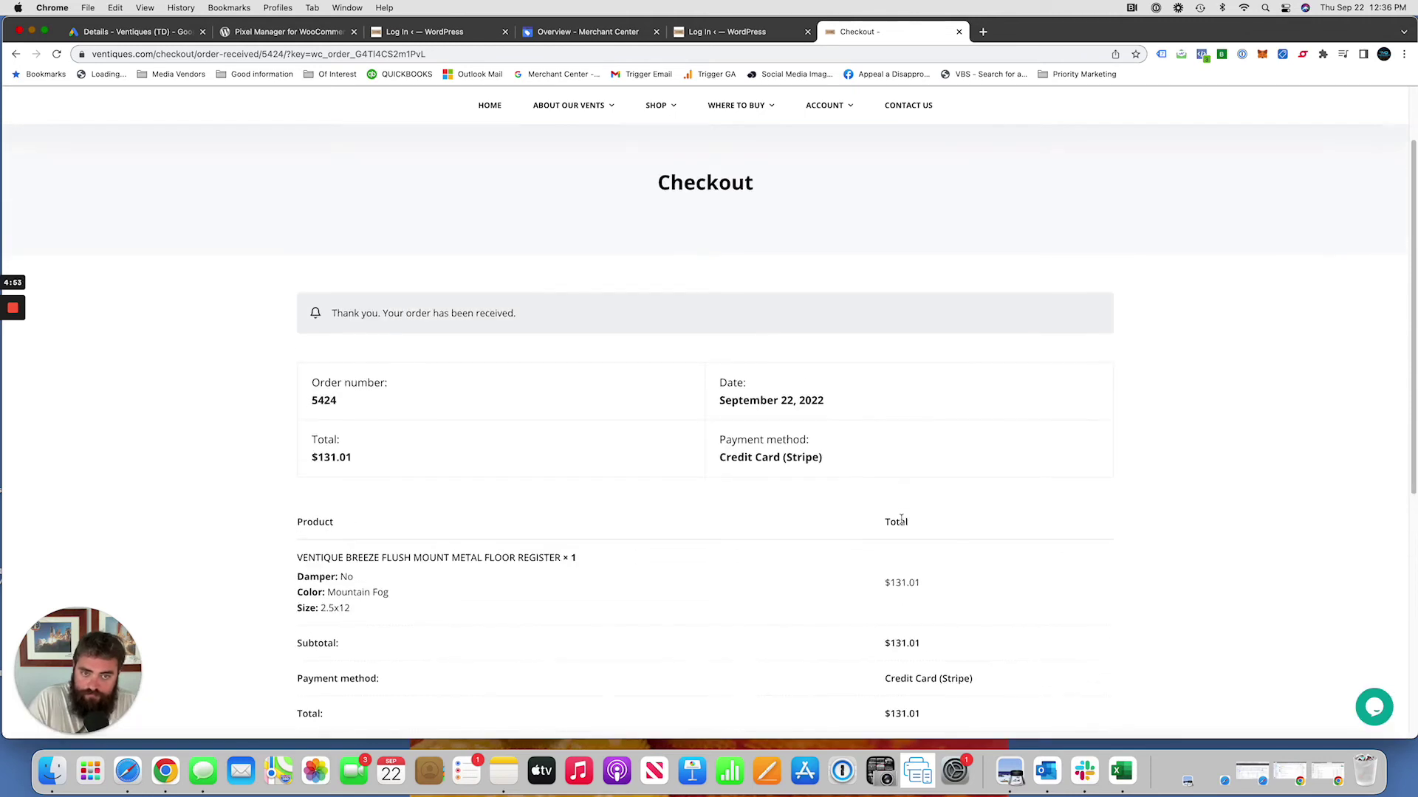
Inspect both Google Ads Conversion Tracking tags; the second shows value 131.01 USD
click(1160, 56)
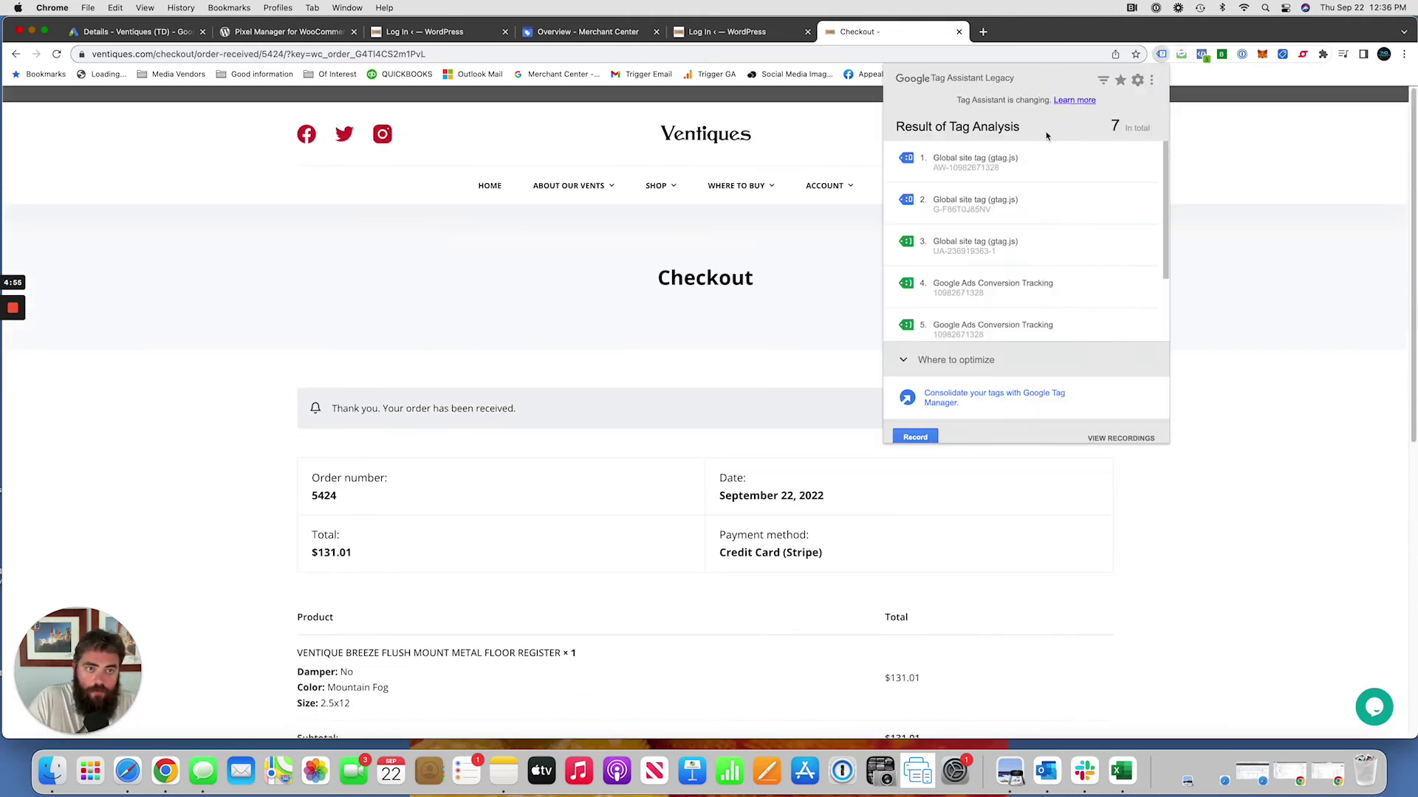
scroll(975, 278, down, 1)
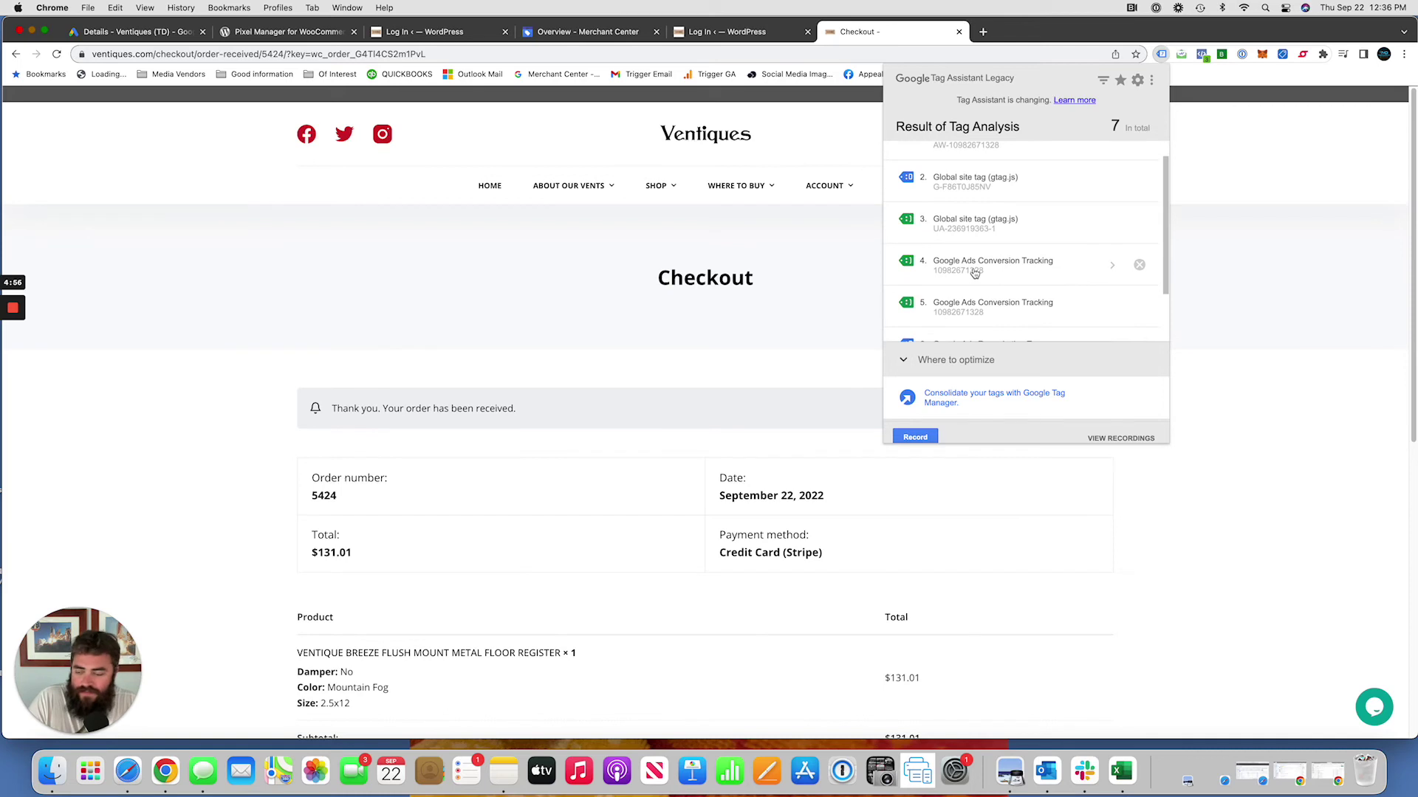
click(976, 272)
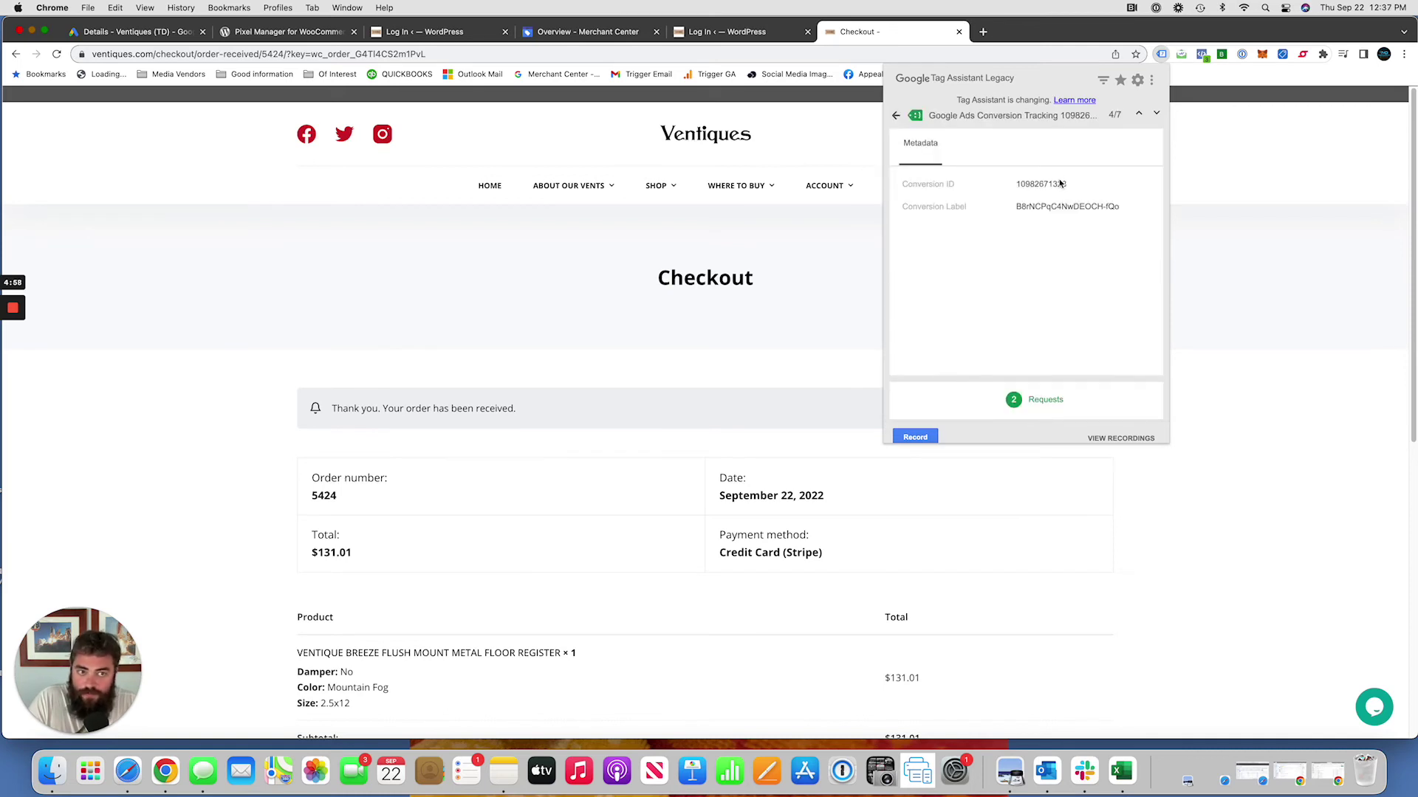
click(897, 116)
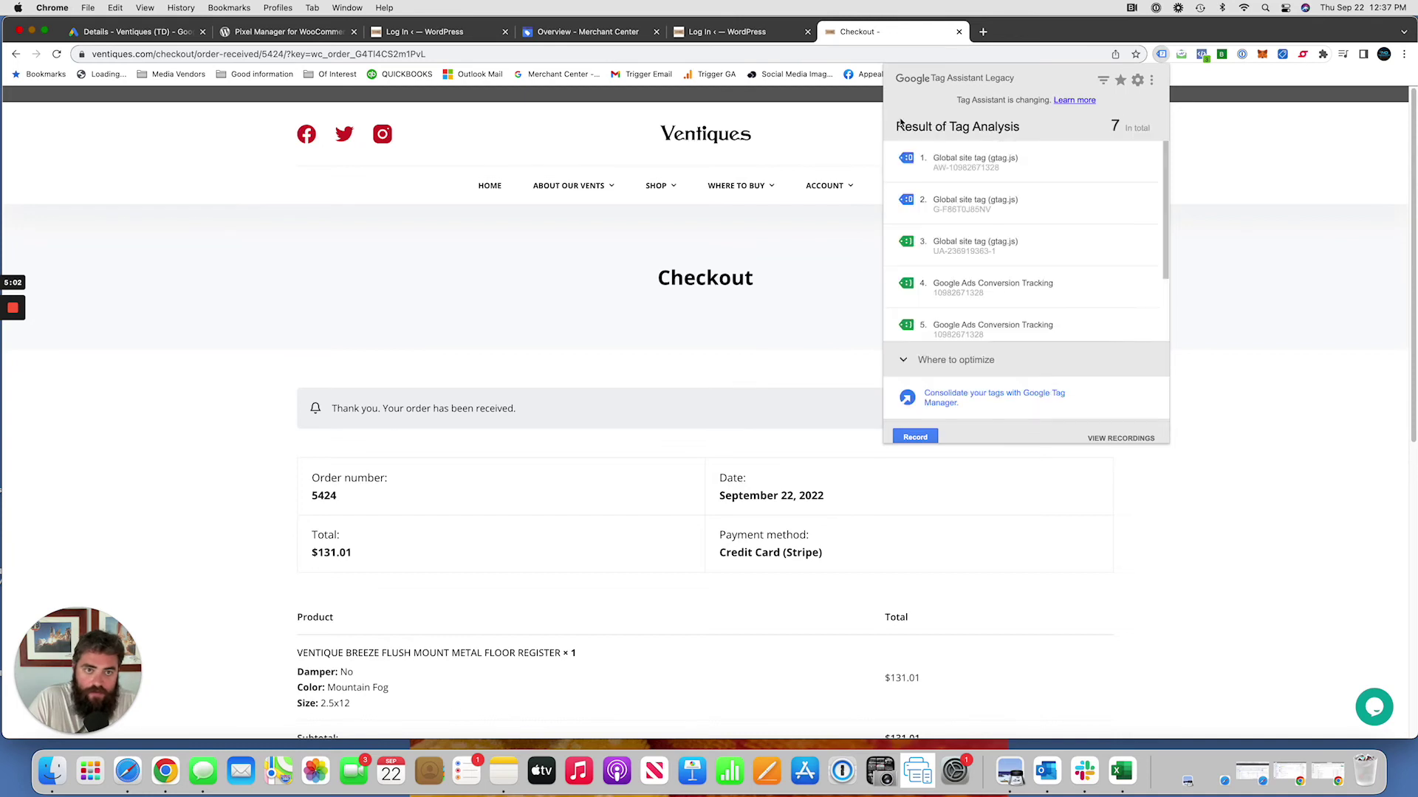
scroll(990, 280, down, 1)
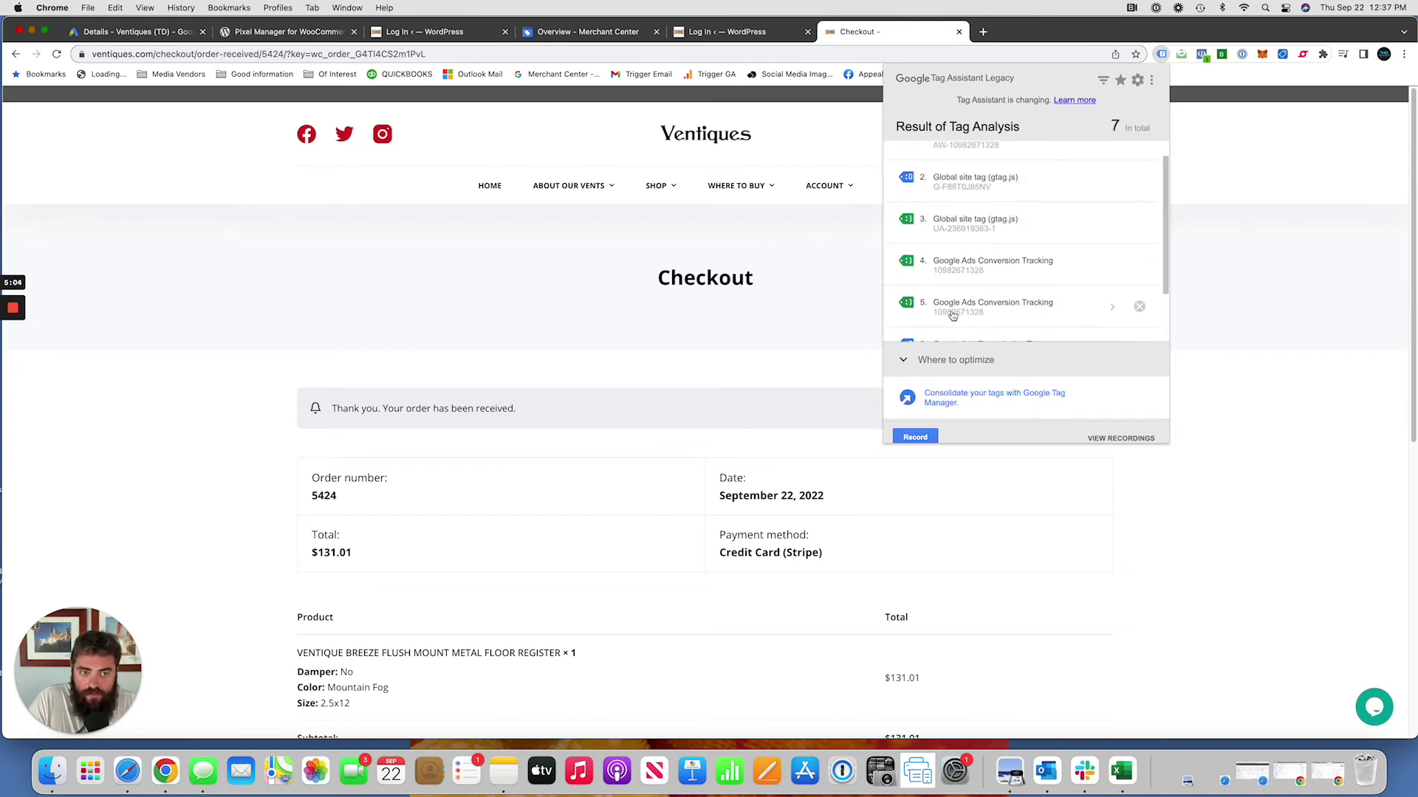
click(1010, 315)
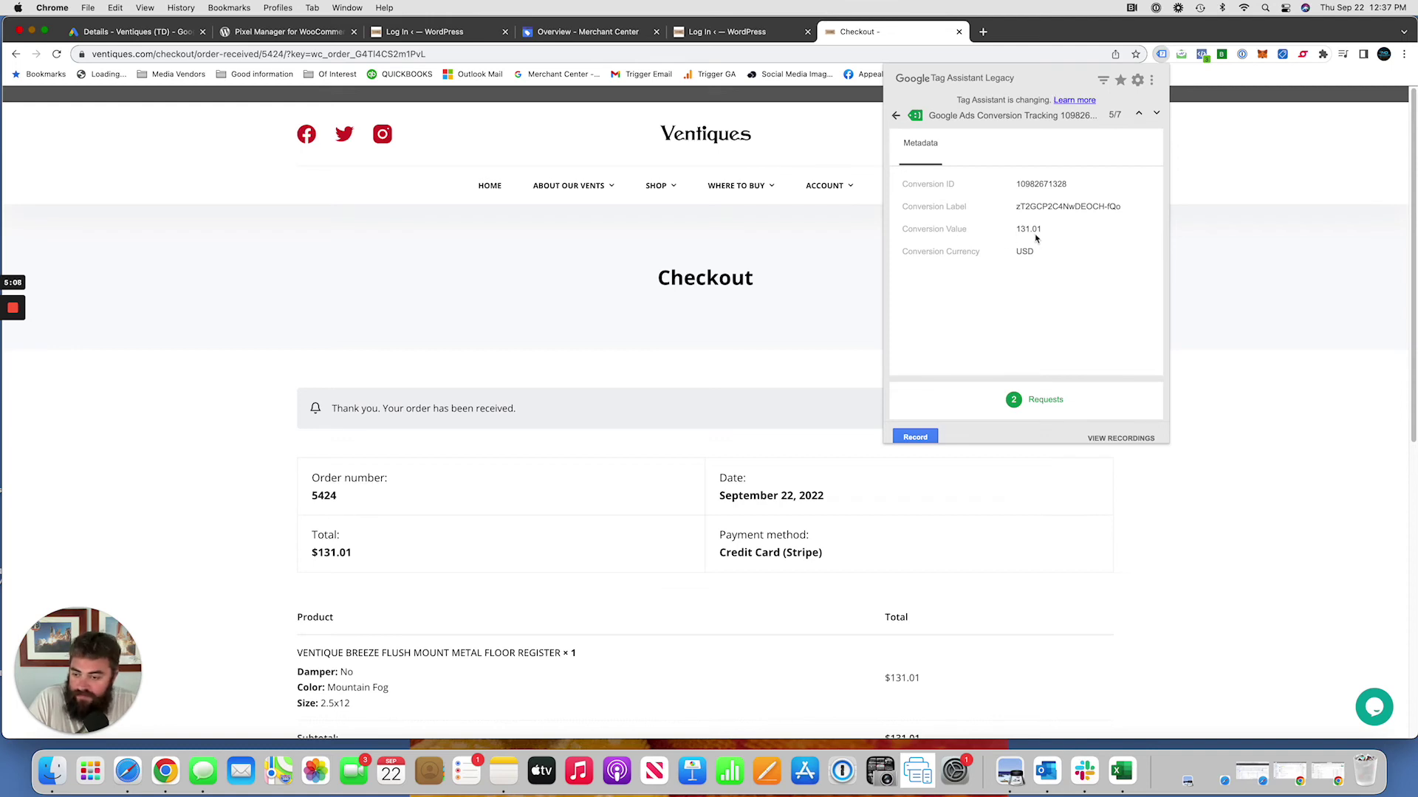
scroll(975, 586, down, 1)
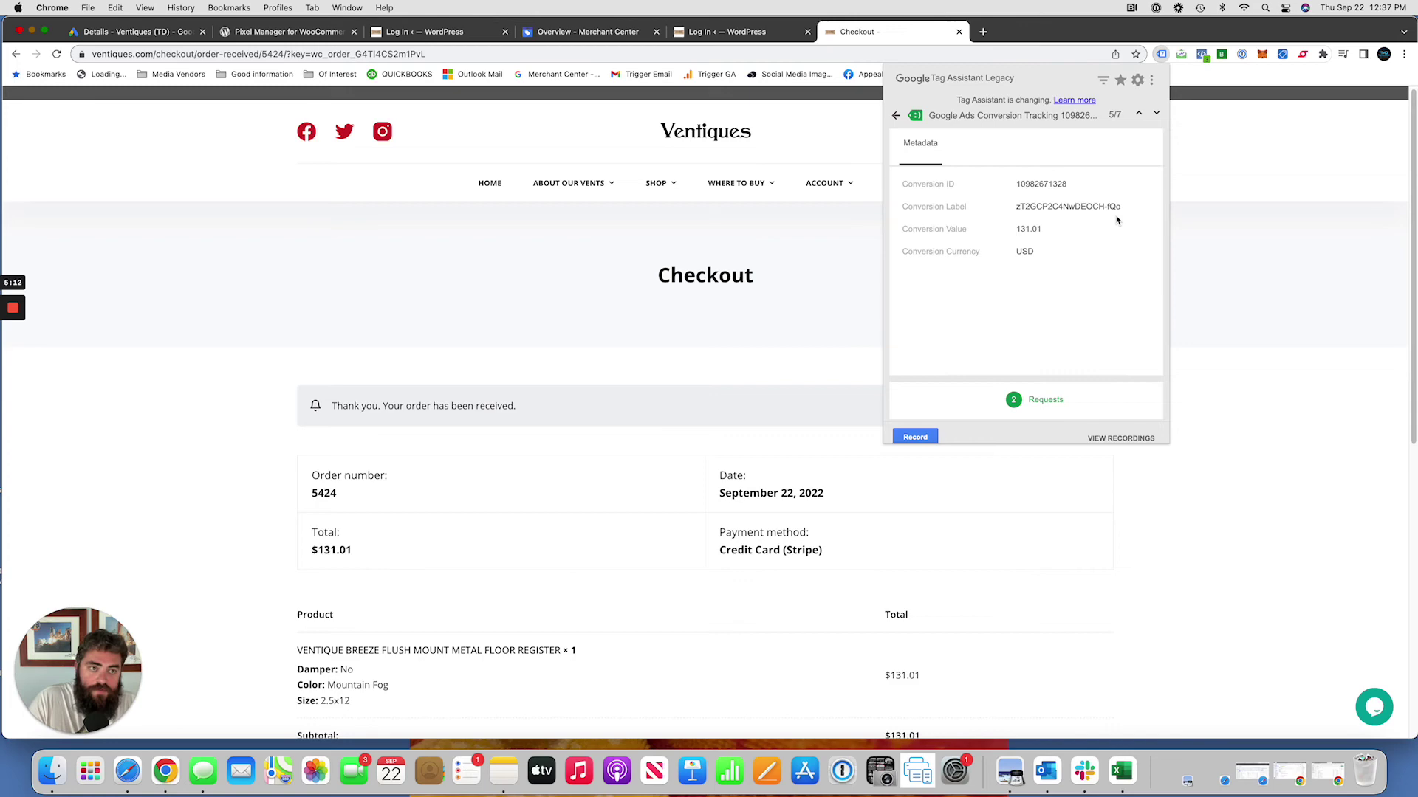
Match the tag's conversion label against the Google Ads Purchase details
click(148, 32)
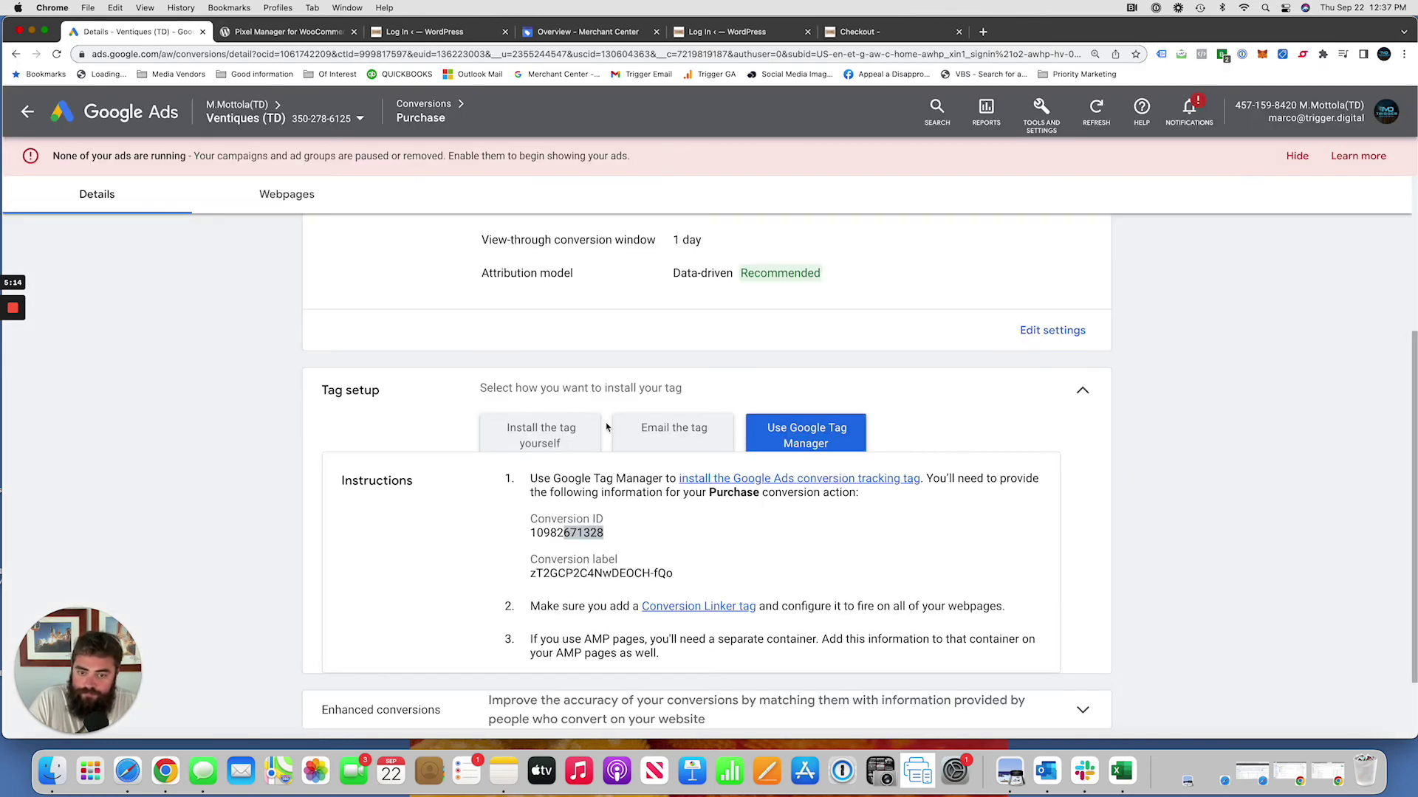
scroll(672, 524, down, 1)
drag(671, 523, 626, 517)
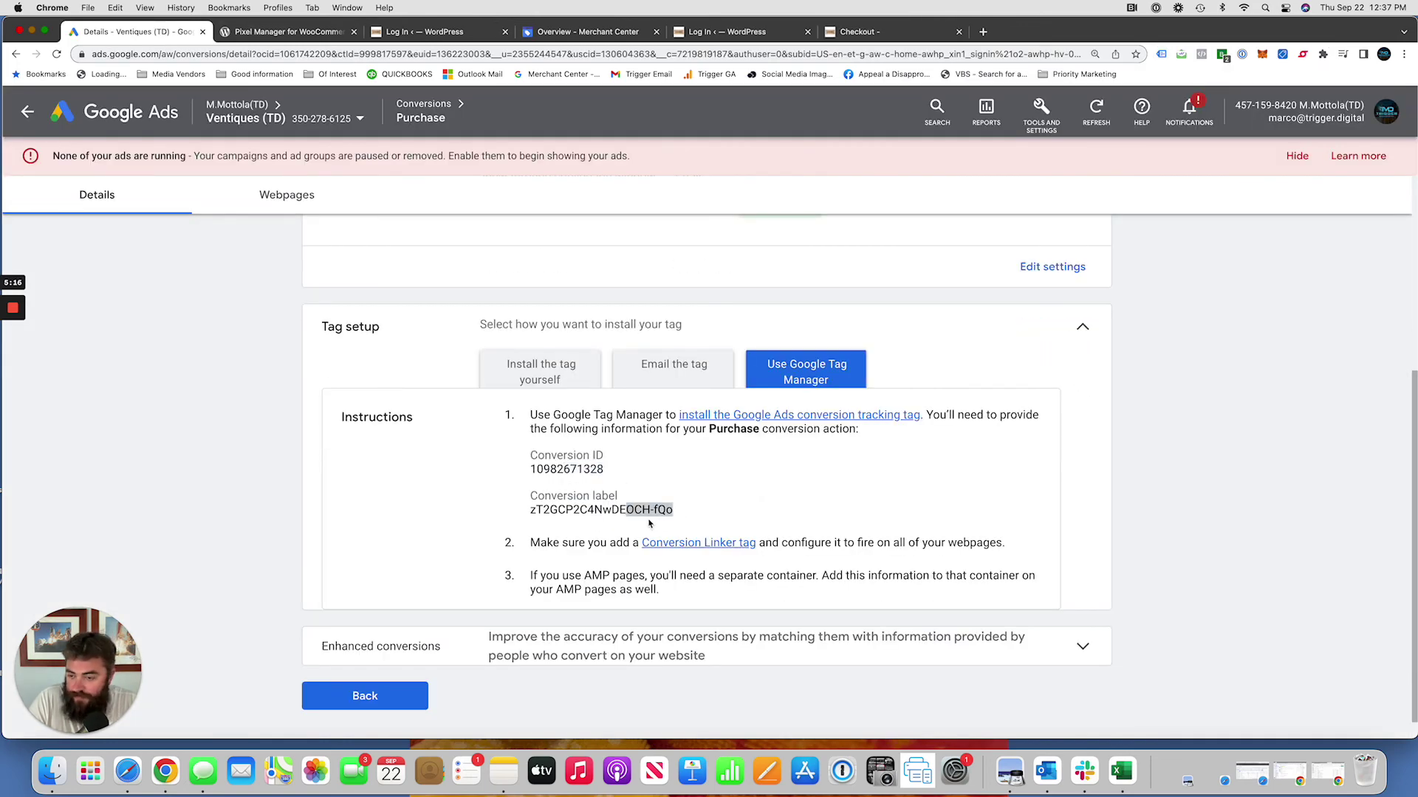
click(929, 33)
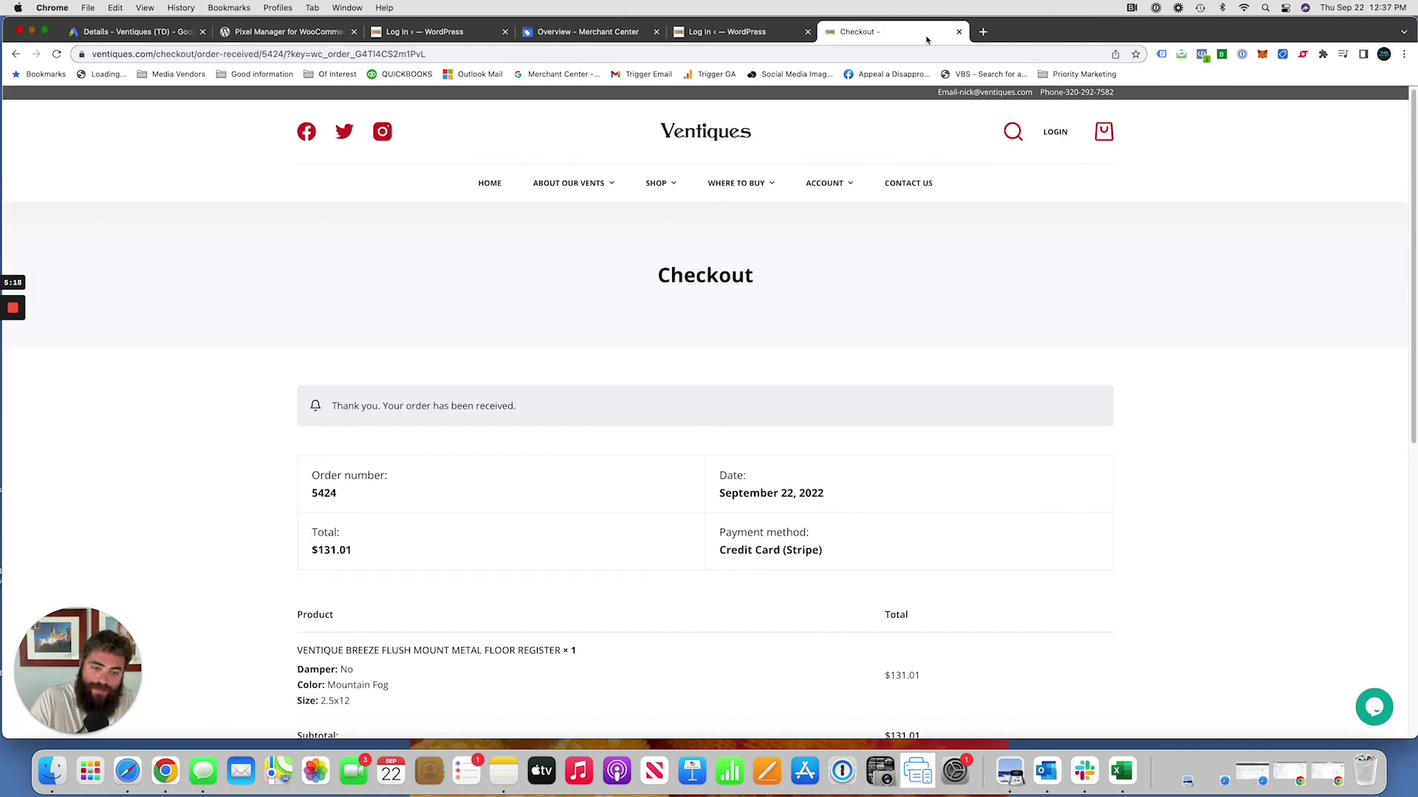
click(1162, 56)
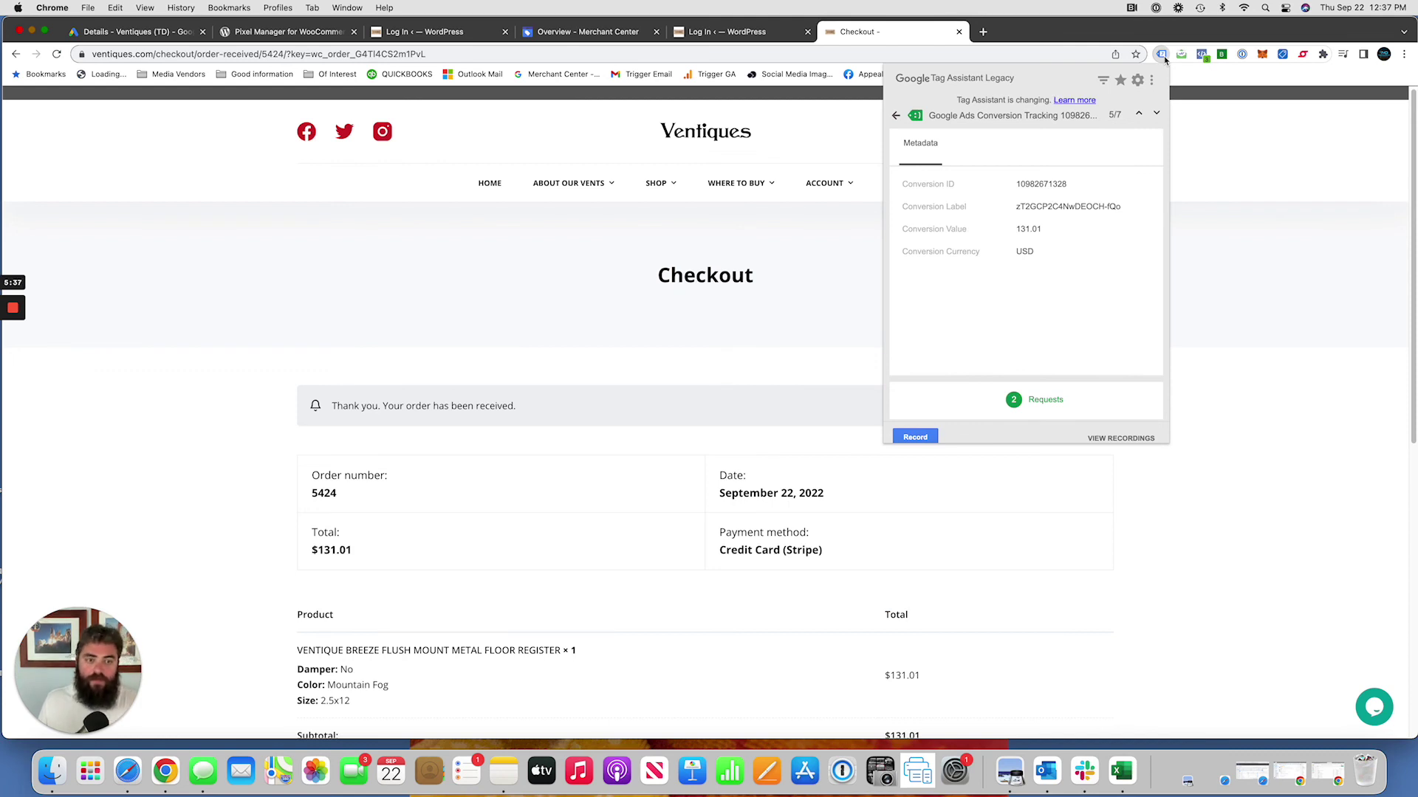
click(164, 400)
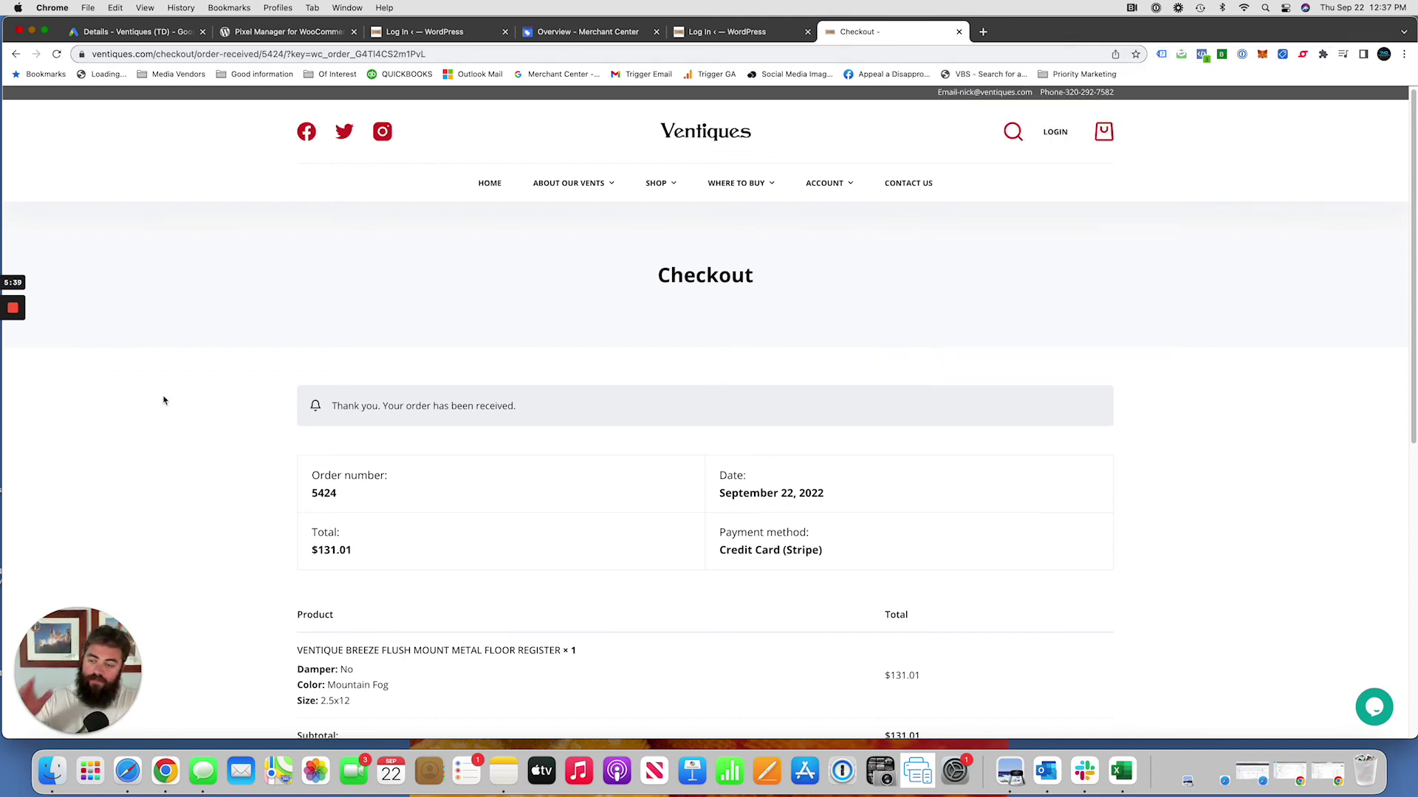